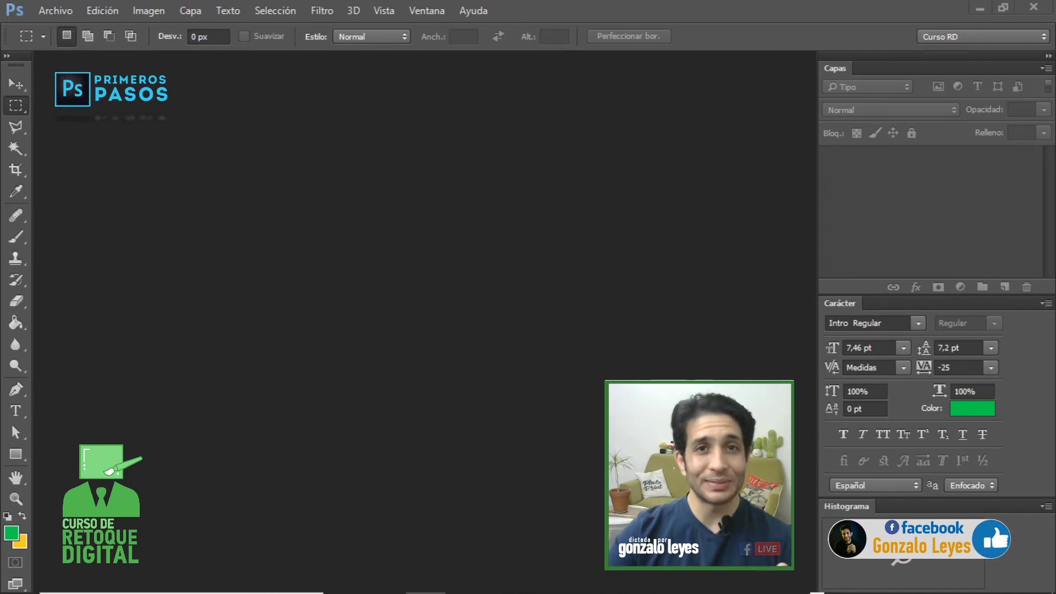
click(55, 10)
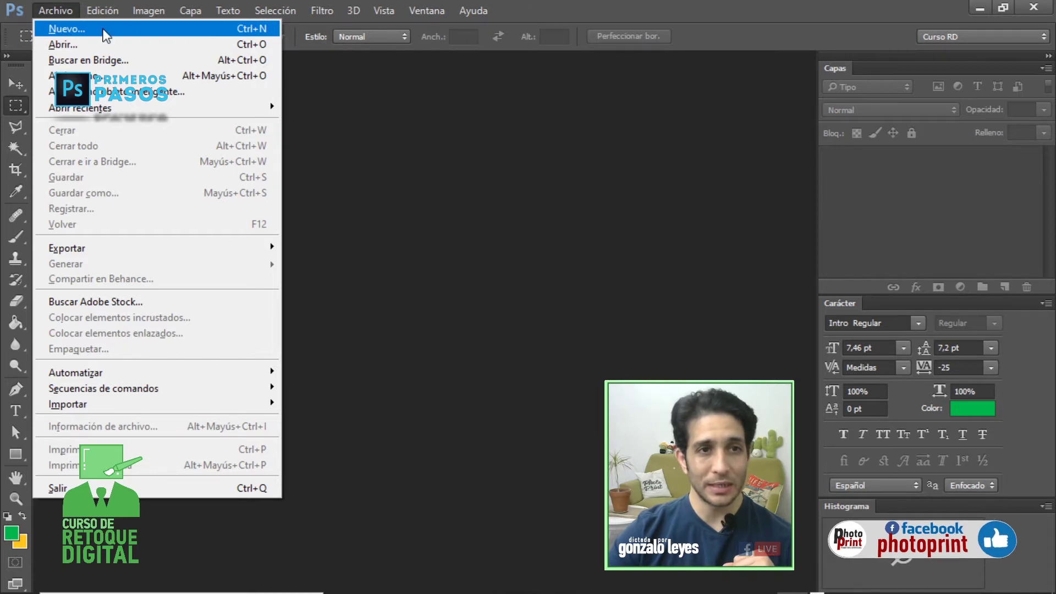
click(133, 28)
drag(433, 101, 346, 114)
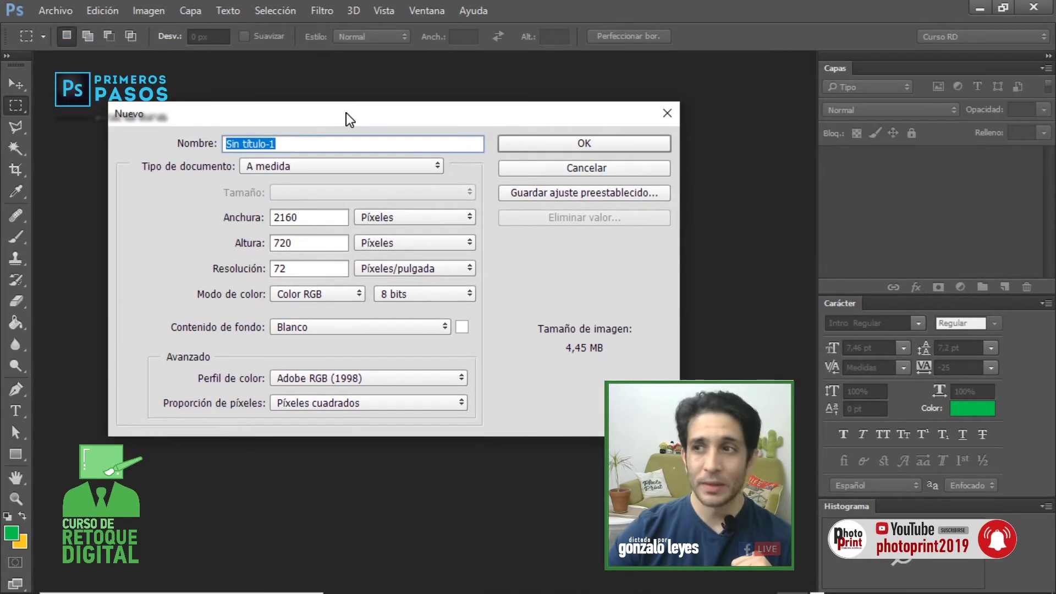
click(570, 168)
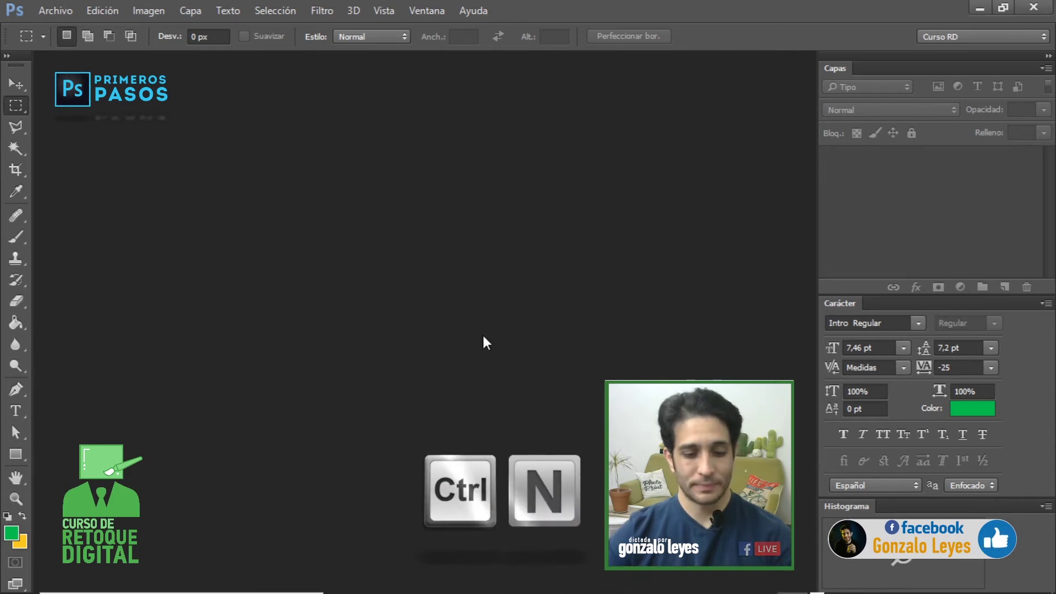
Step: Create a new document named "Formas y textos", 720 by 720 pixels, at 72 pixels per inch
key(ctrl+n)
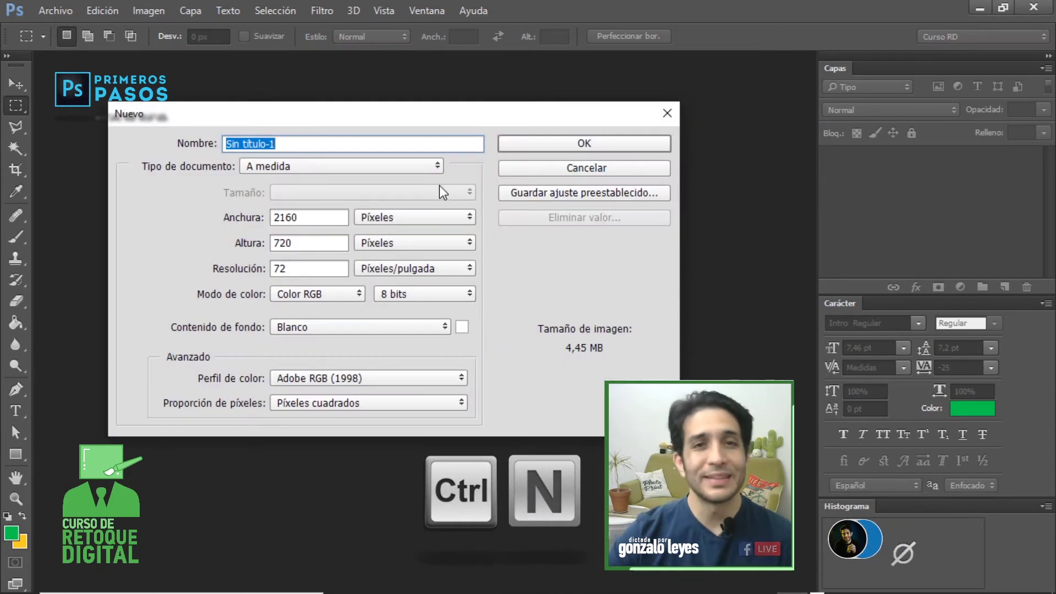
drag(445, 110, 463, 93)
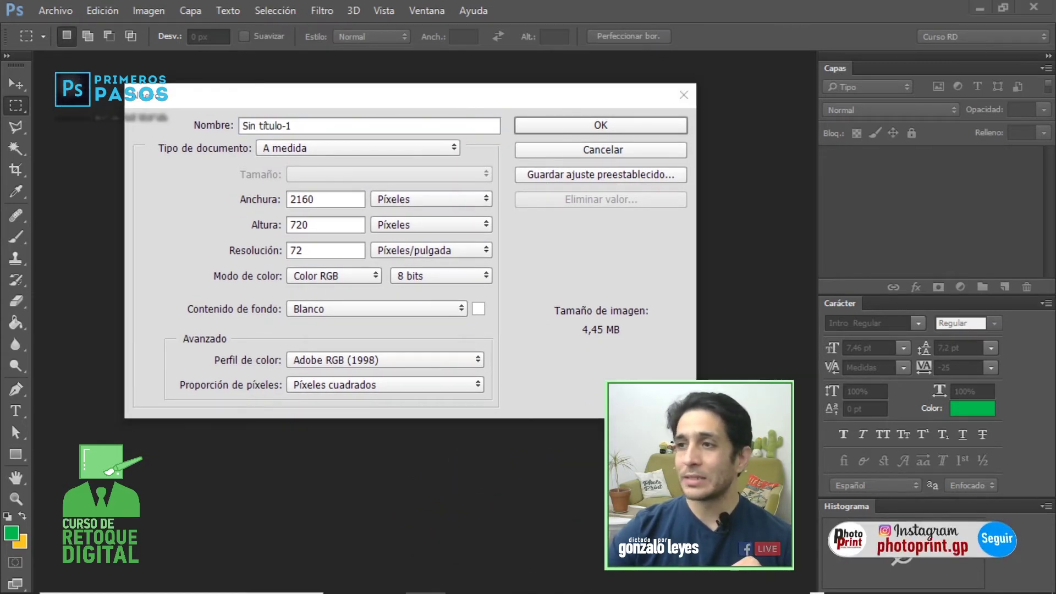
click(275, 205)
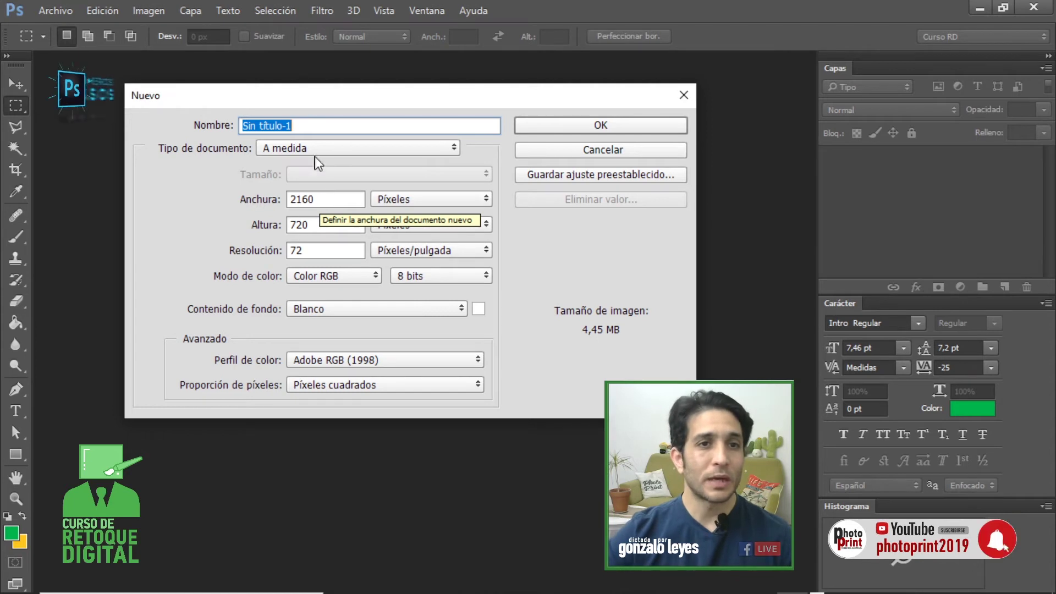
drag(306, 124, 239, 126)
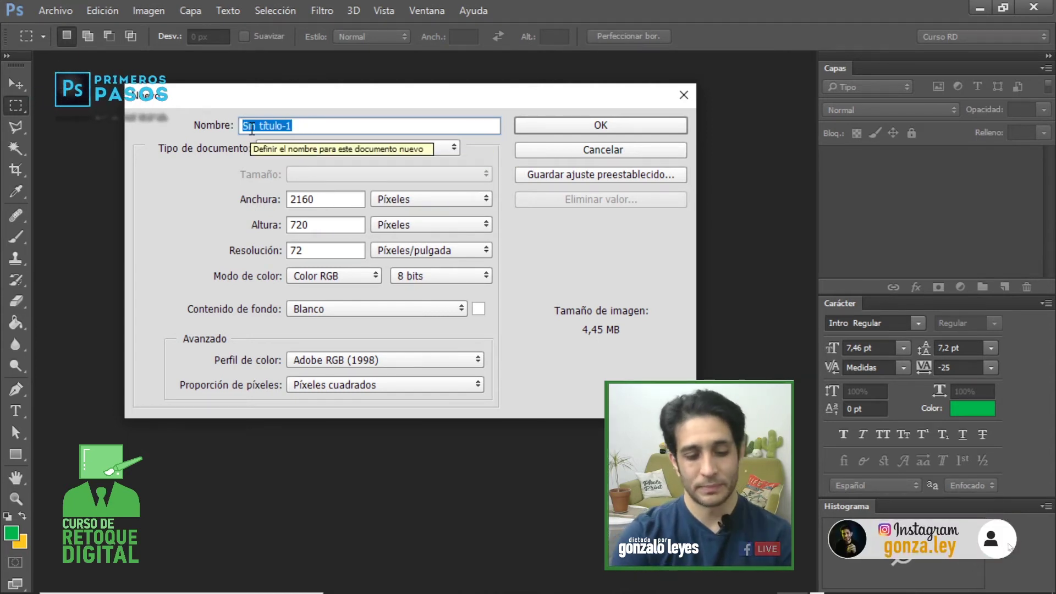
text(For)
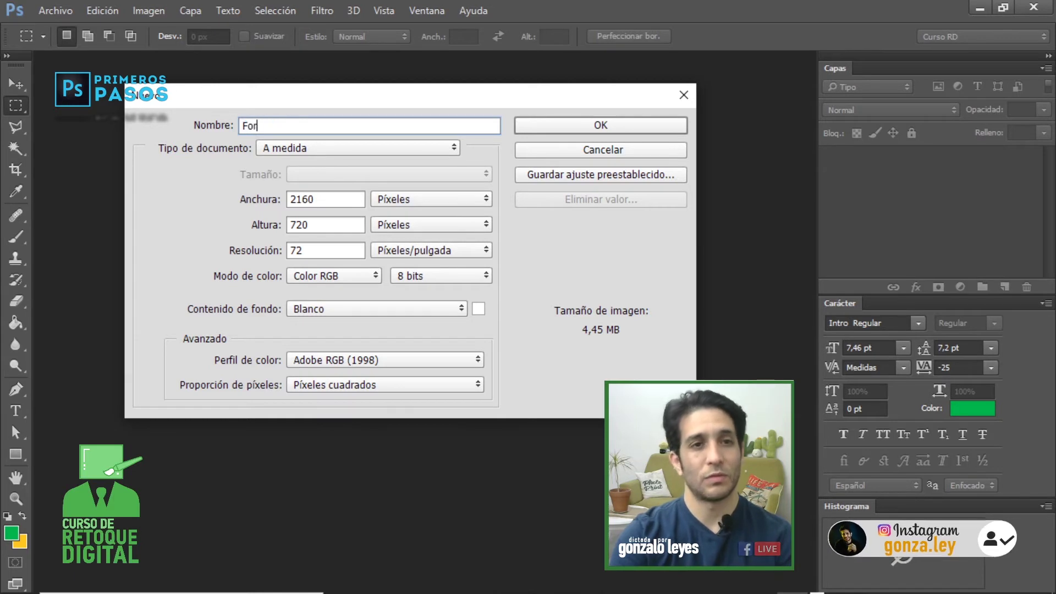
text(mas y textos)
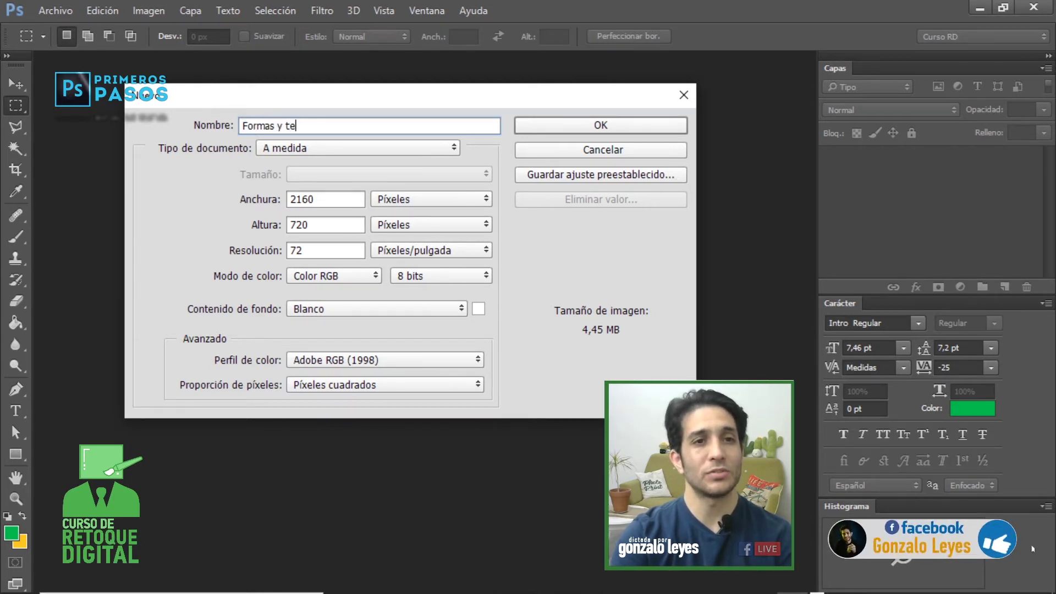
double_click(334, 200)
text(720)
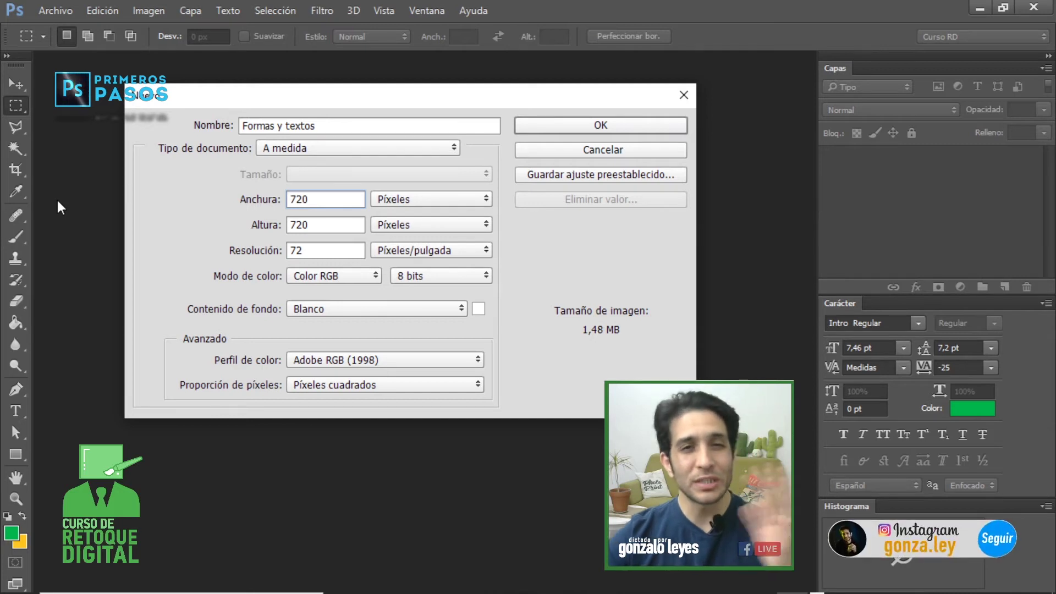
click(579, 126)
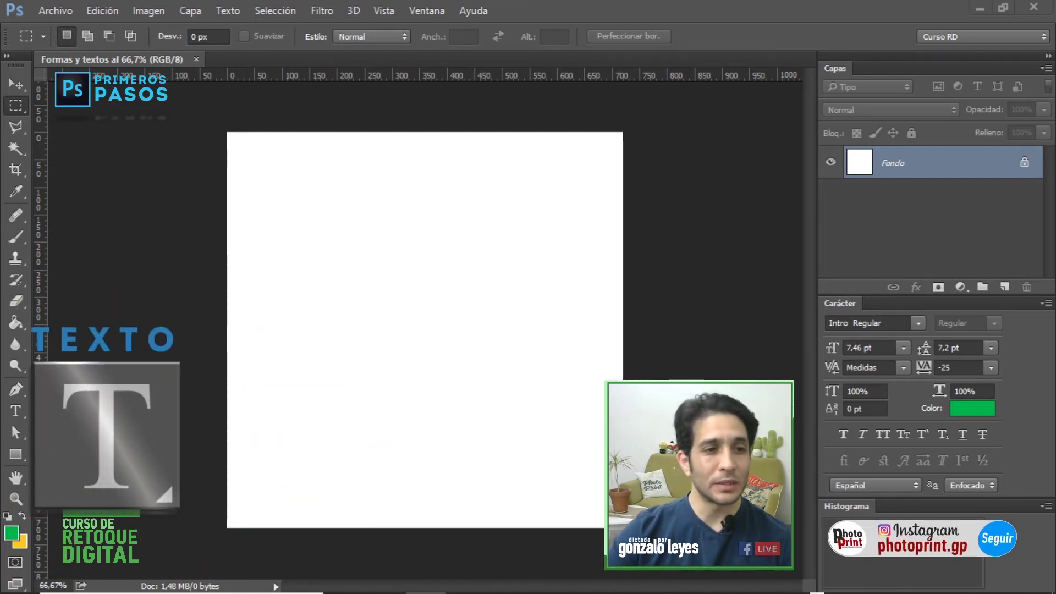
Step: Add the text "RETOQUE DIGITAL" to the upper part of the canvas and shift it toward the middle
click(16, 413)
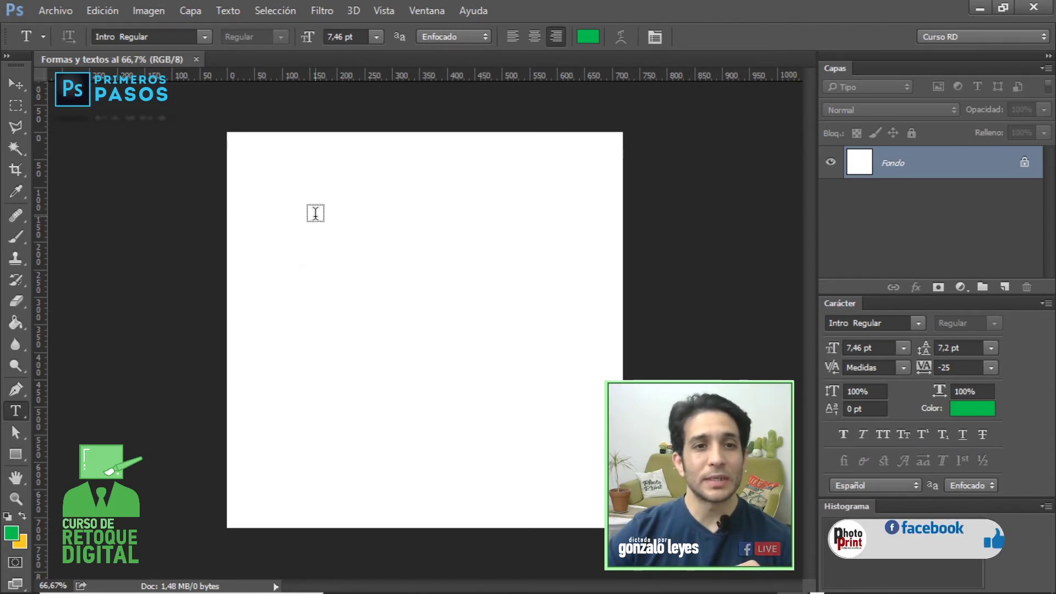
click(316, 214)
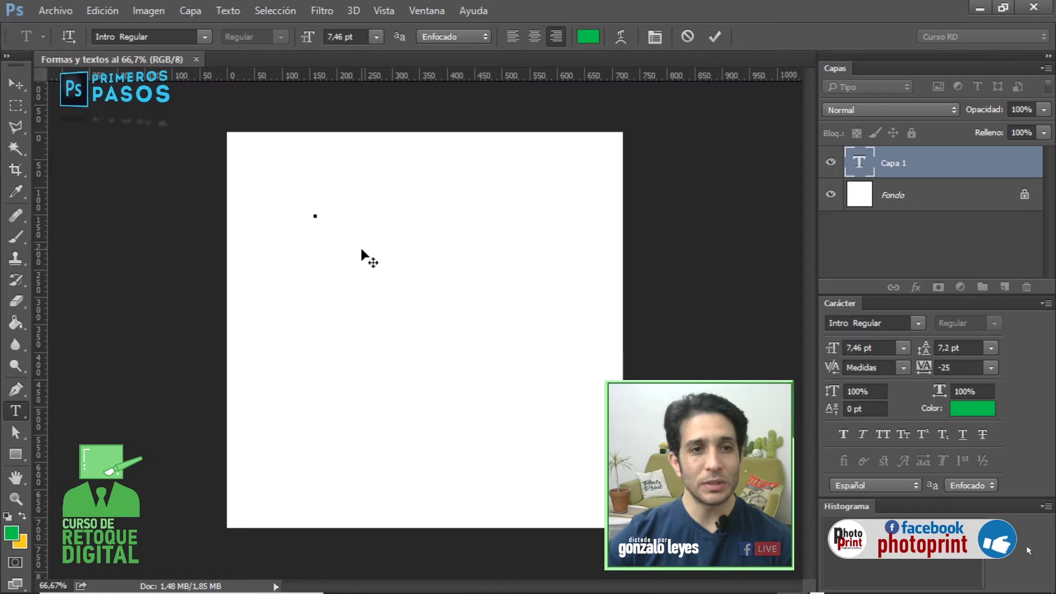
text(RETOQUE DIGITAL)
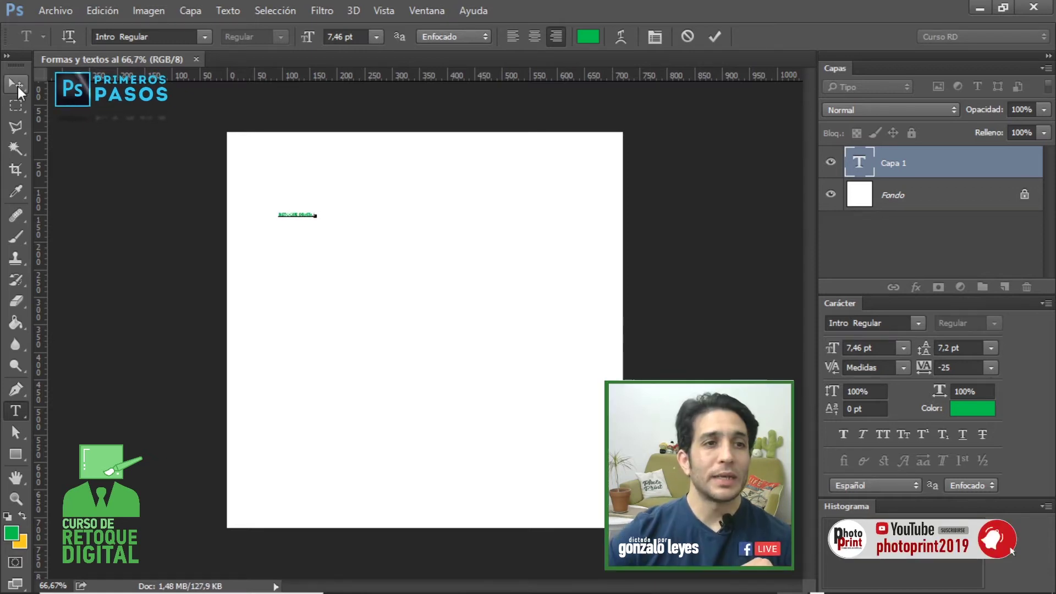
click(18, 87)
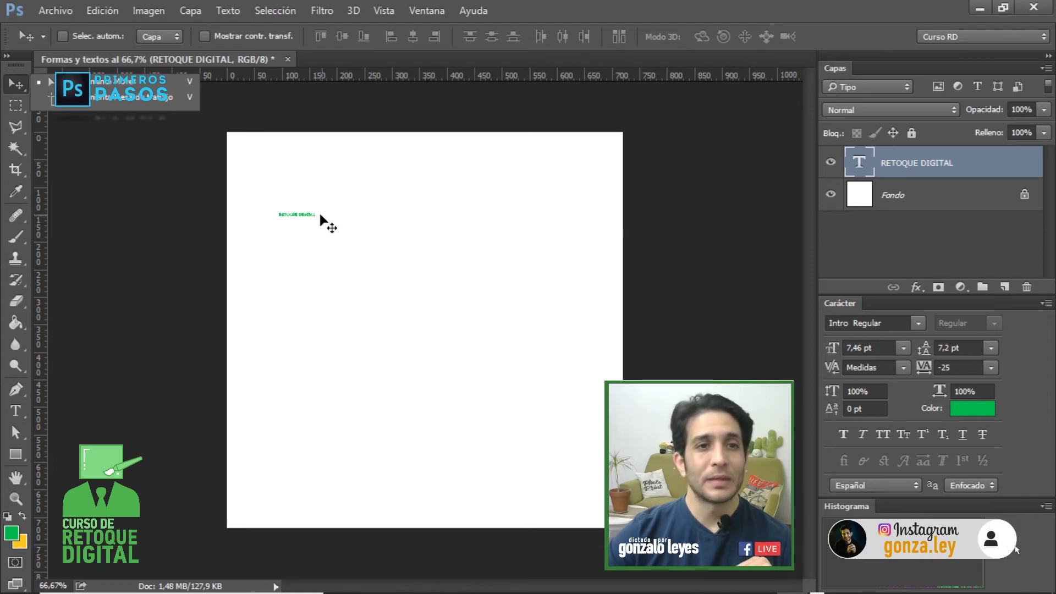
drag(322, 215, 395, 225)
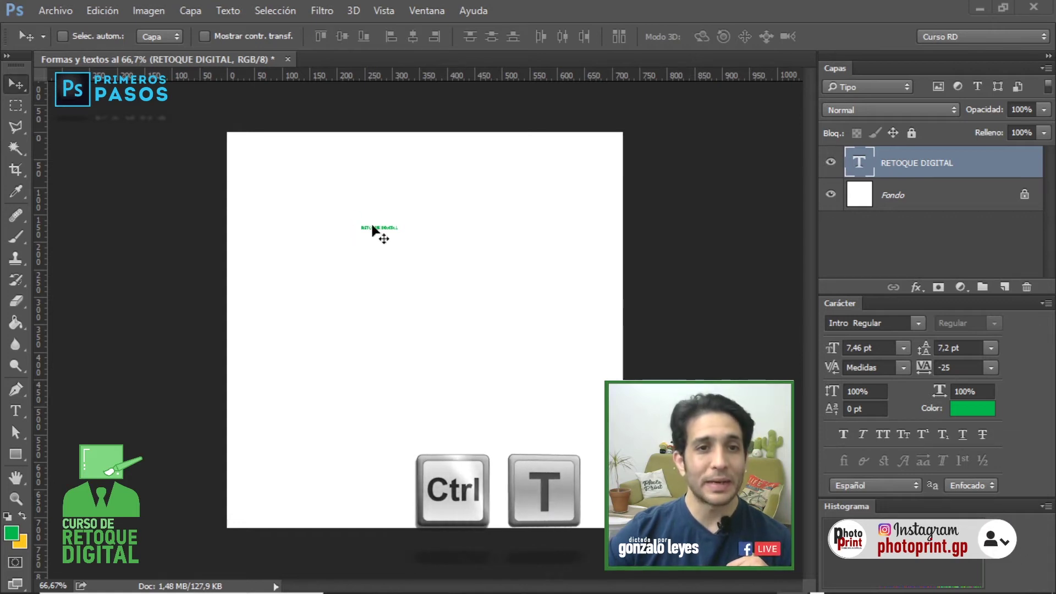
Step: Scale the "RETOQUE DIGITAL" text proportionally to about 751% and place it centred near the canvas's top edge
key(ctrl+t)
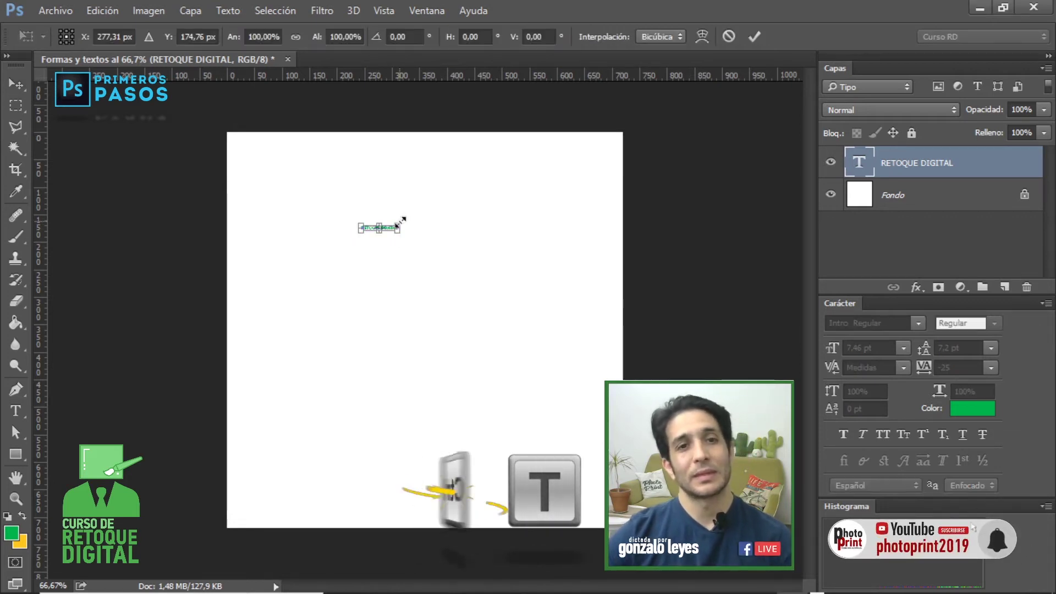
drag(402, 220, 550, 140)
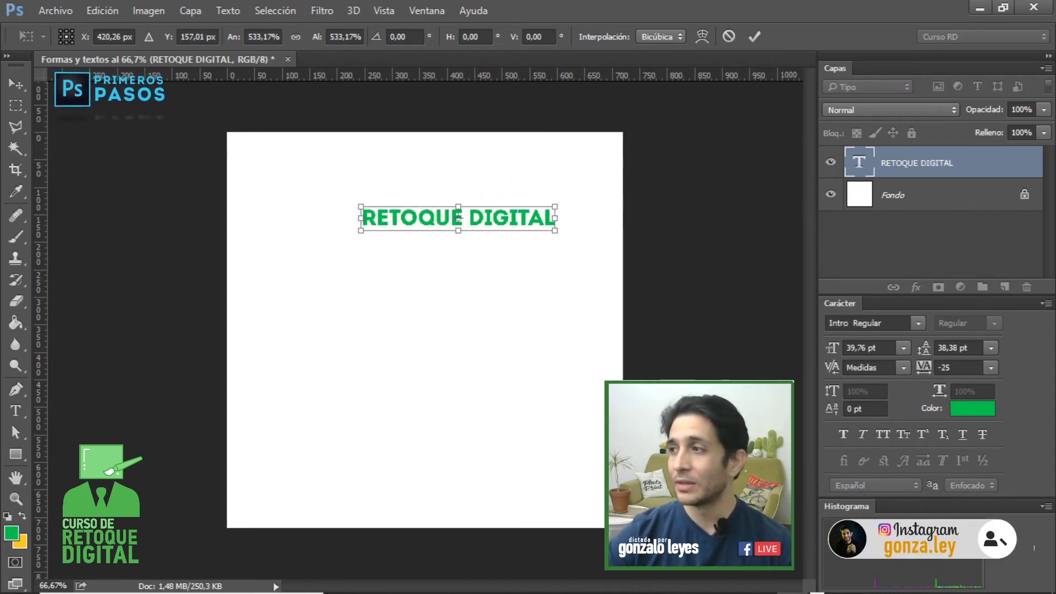
key(shift)
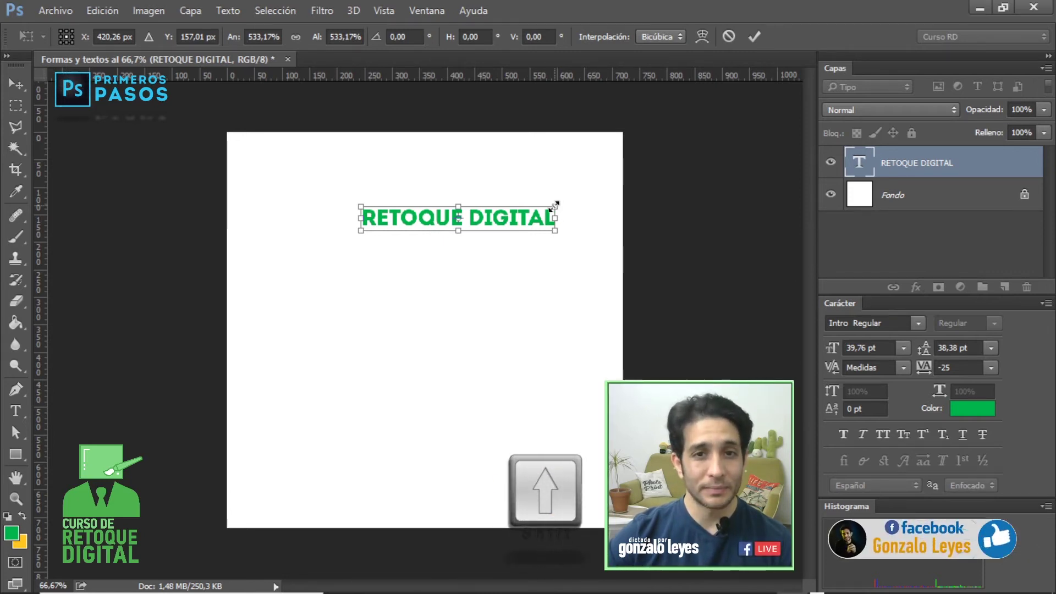
drag(554, 205, 596, 160)
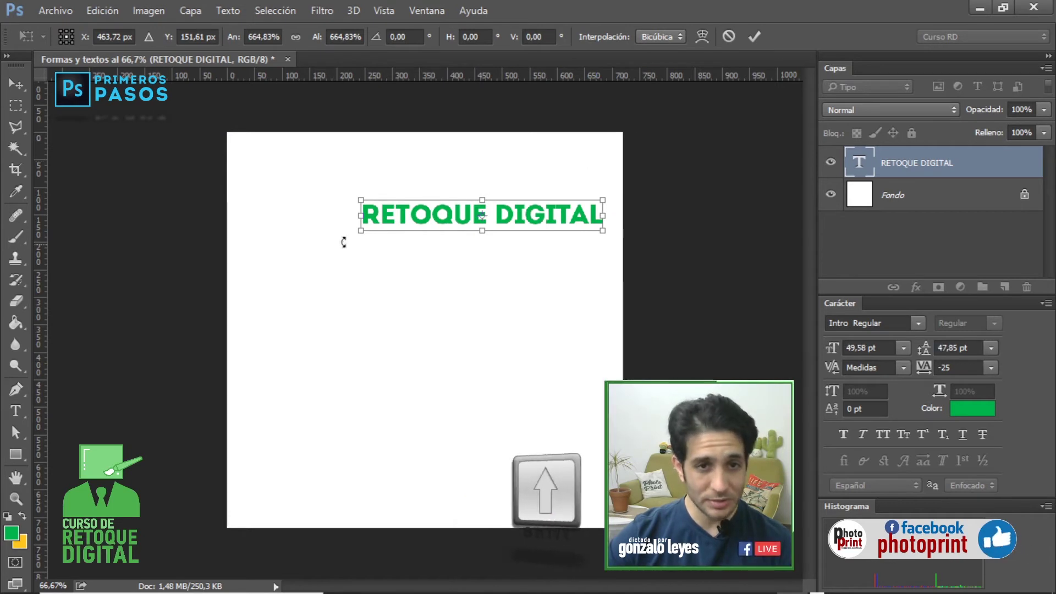
drag(361, 234, 330, 235)
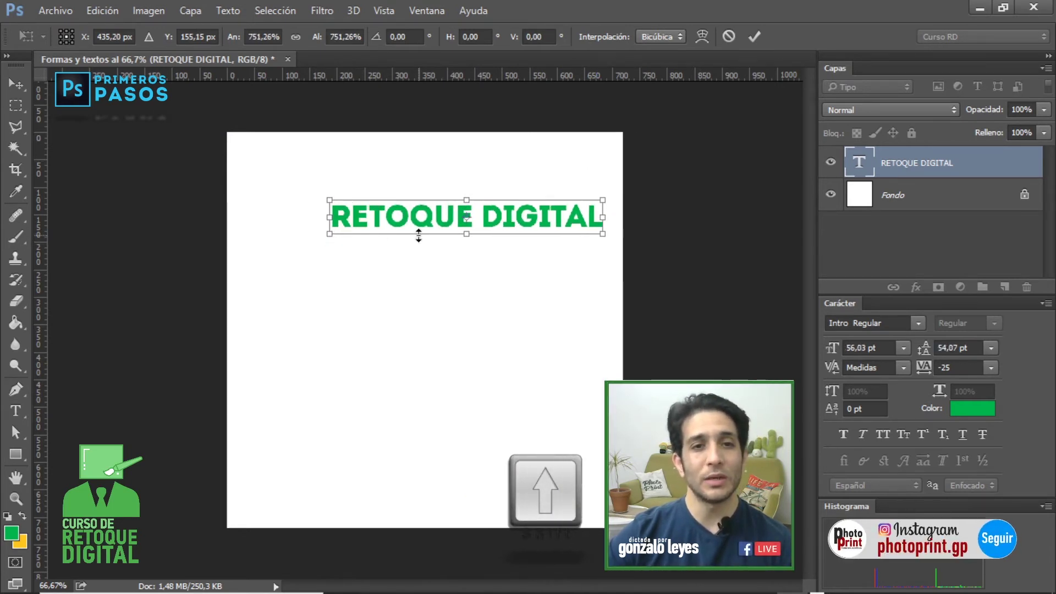
drag(420, 221, 382, 195)
key(Return)
drag(380, 192, 380, 192)
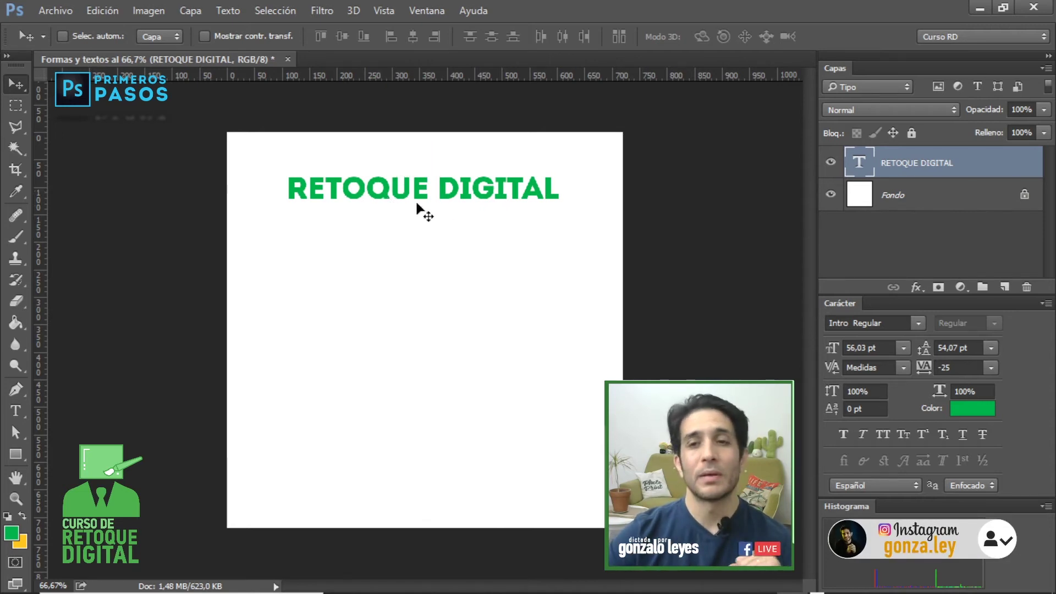
mouse_move(481, 180)
mouse_down()
mouse_move(480, 168)
mouse_move(482, 178)
mouse_up()
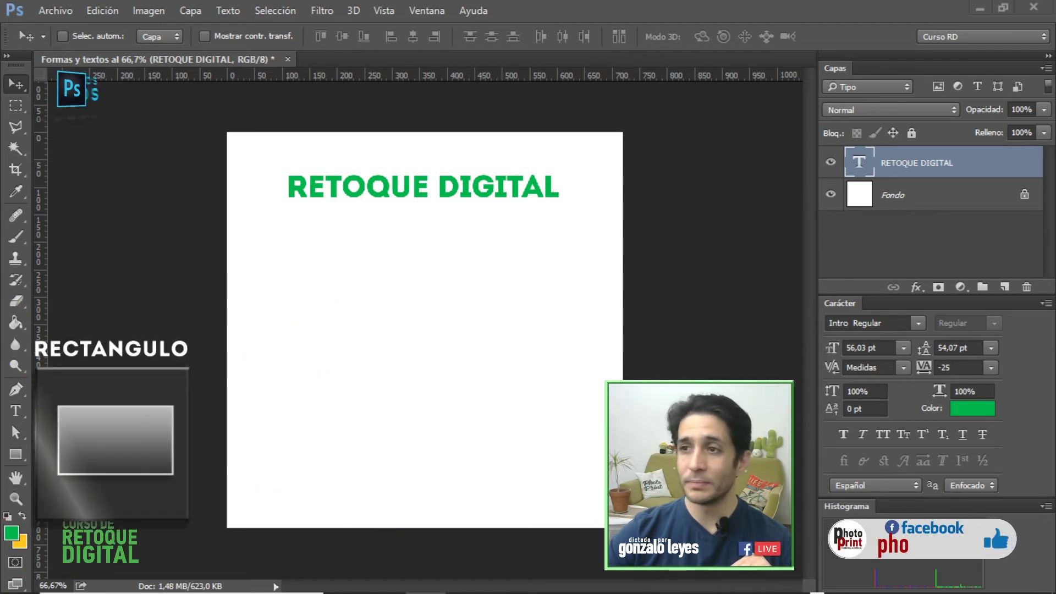
Step: Activate the Rectangle shape tool
click(21, 456)
drag(32, 64, 73, 39)
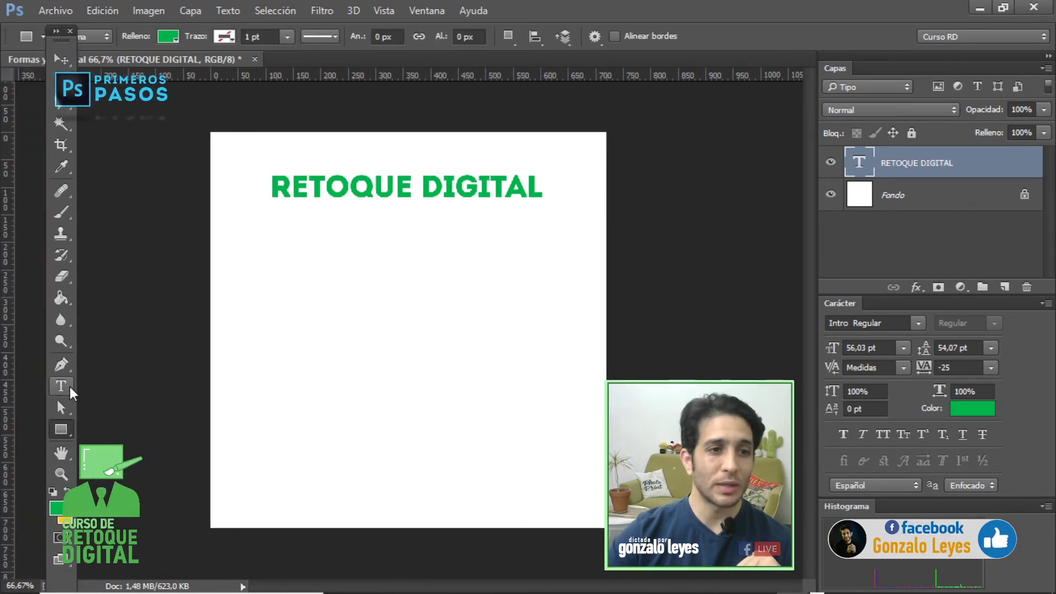
drag(64, 40, 192, 17)
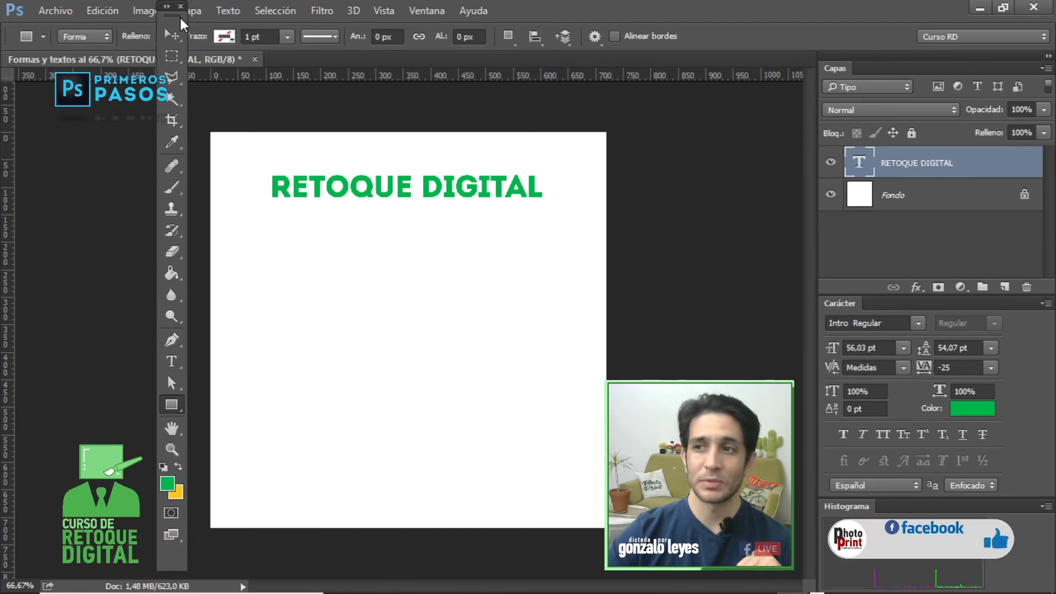
click(173, 405)
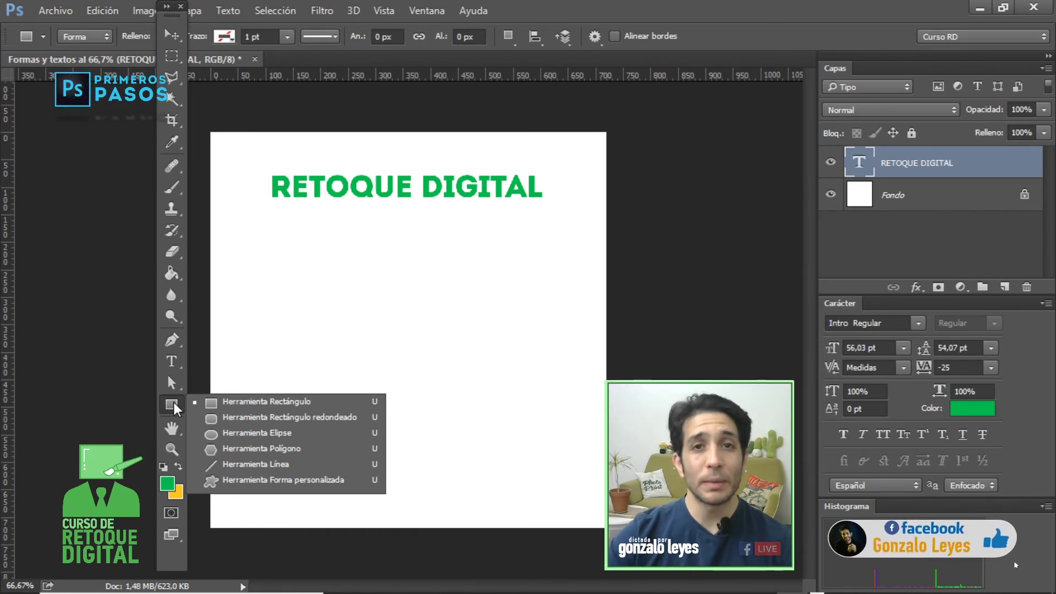
click(174, 404)
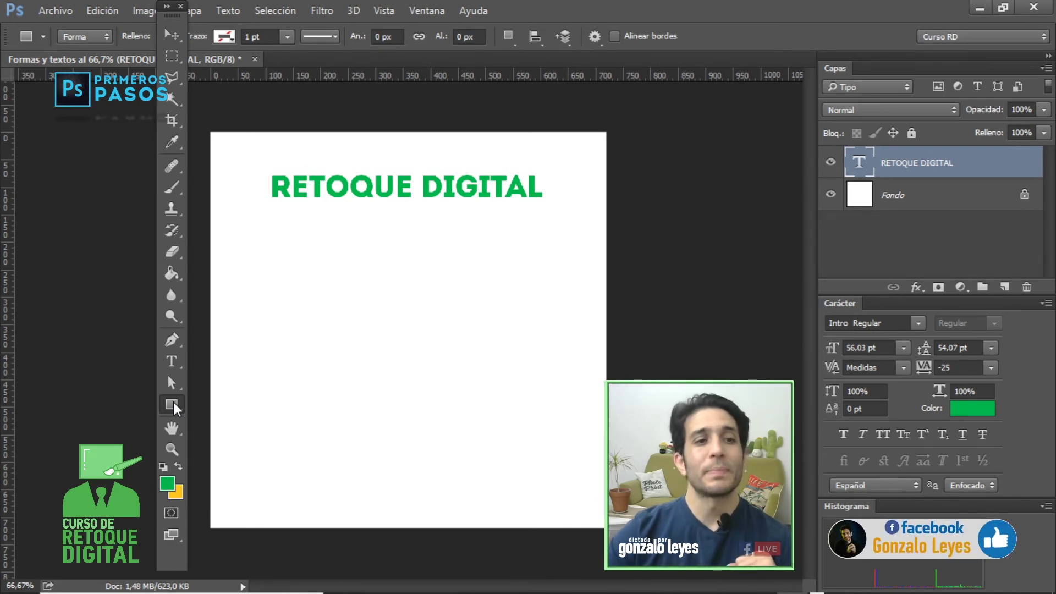
drag(166, 17, 5, 67)
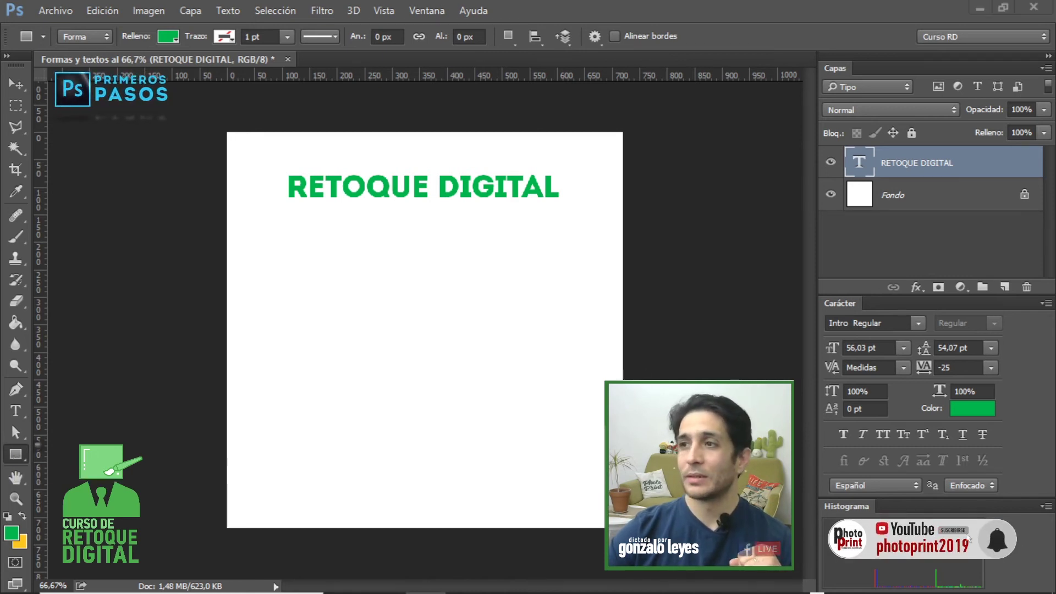
Step: Set the rectangle tool's fill to the orange-yellow from the recently used colours
click(174, 39)
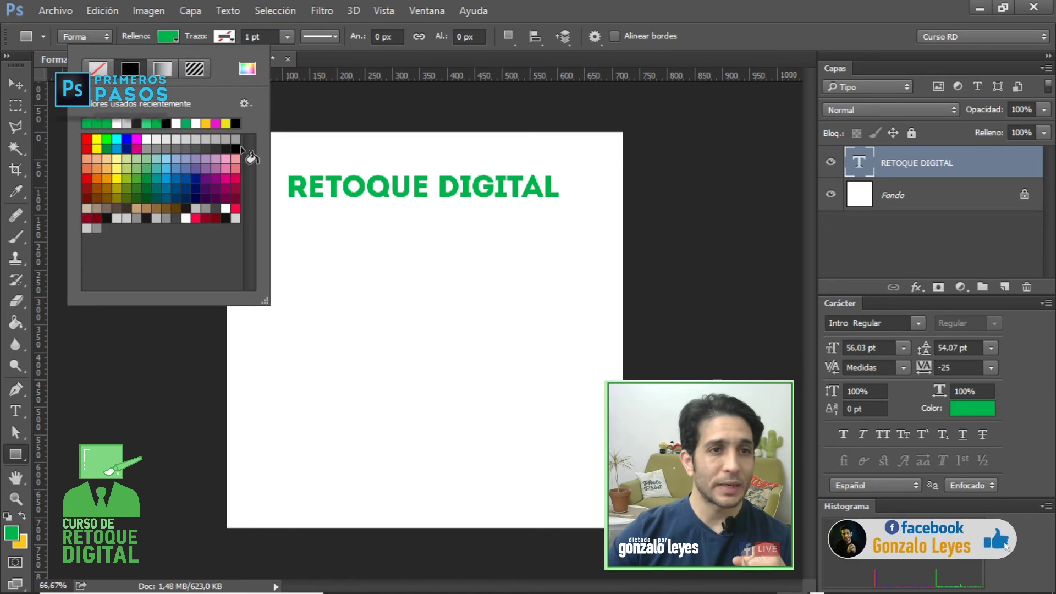
click(222, 39)
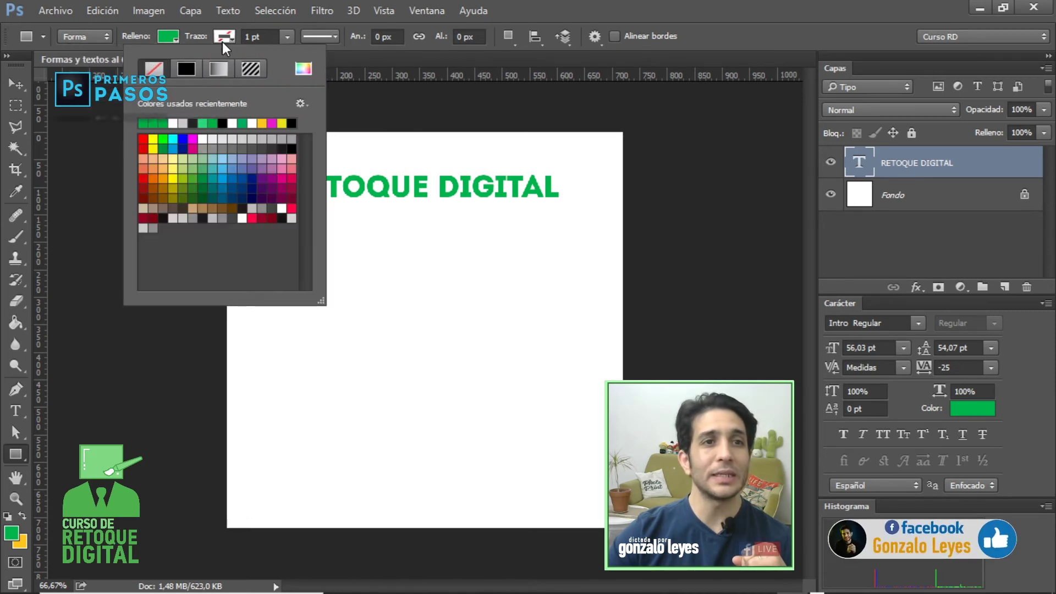
click(168, 37)
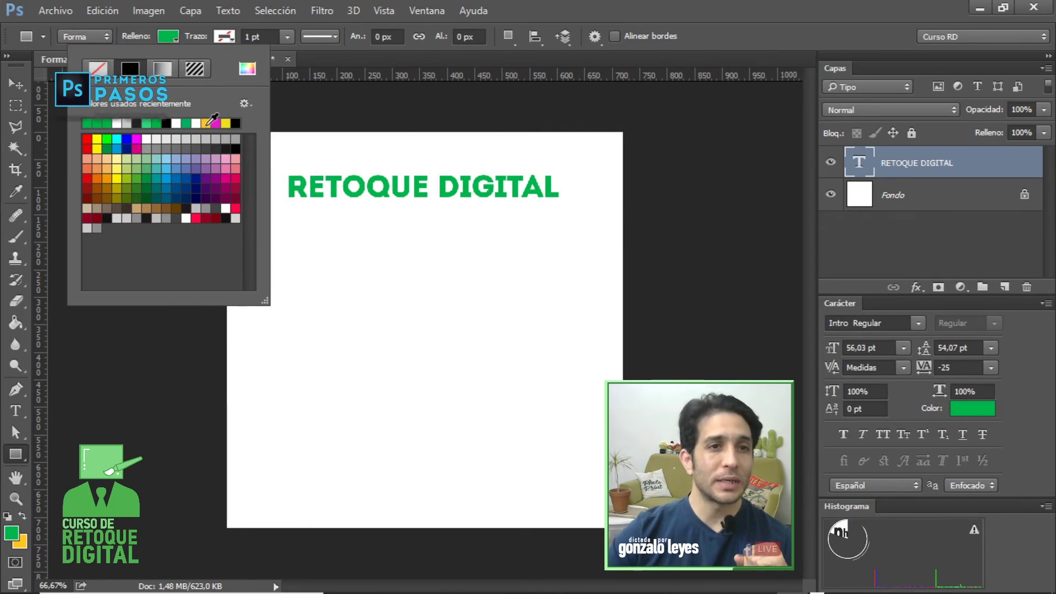
click(209, 123)
click(169, 38)
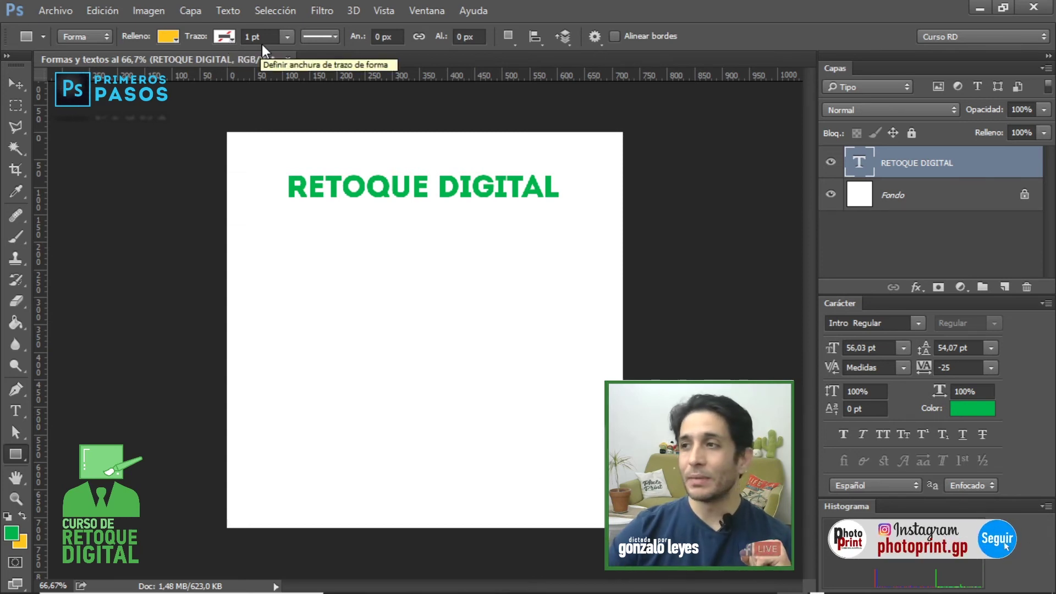
Step: Give the rectangle tool a green stroke from the recently used colours, with a width of 6,69 pt
click(226, 41)
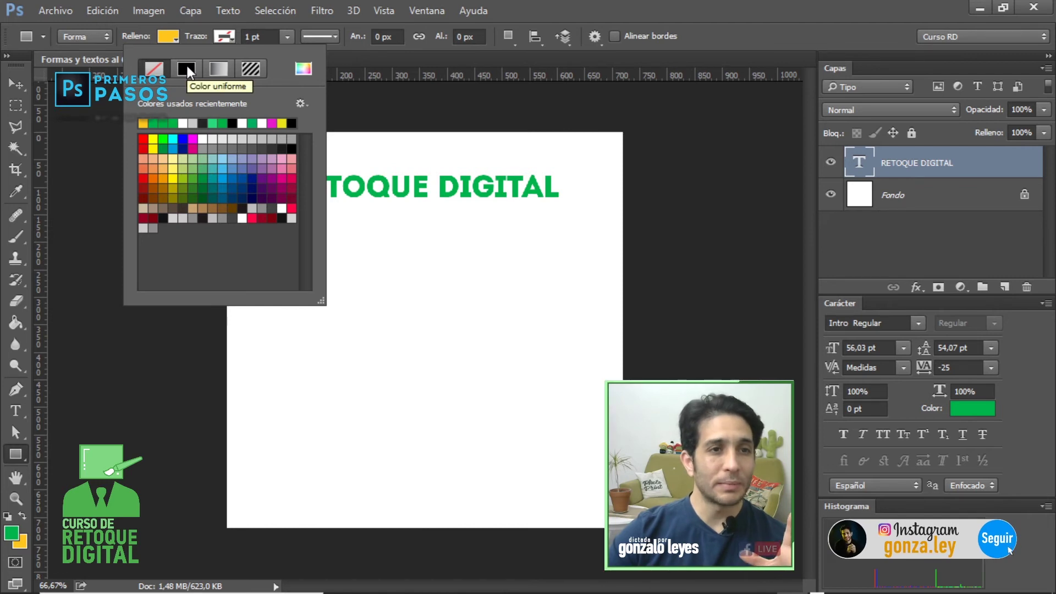
click(155, 124)
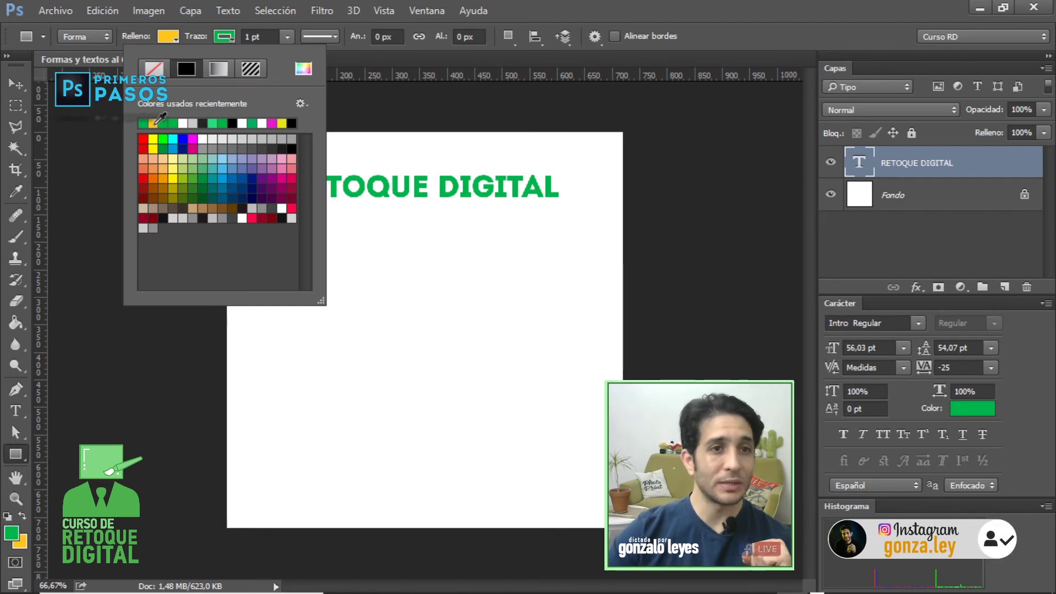
click(260, 37)
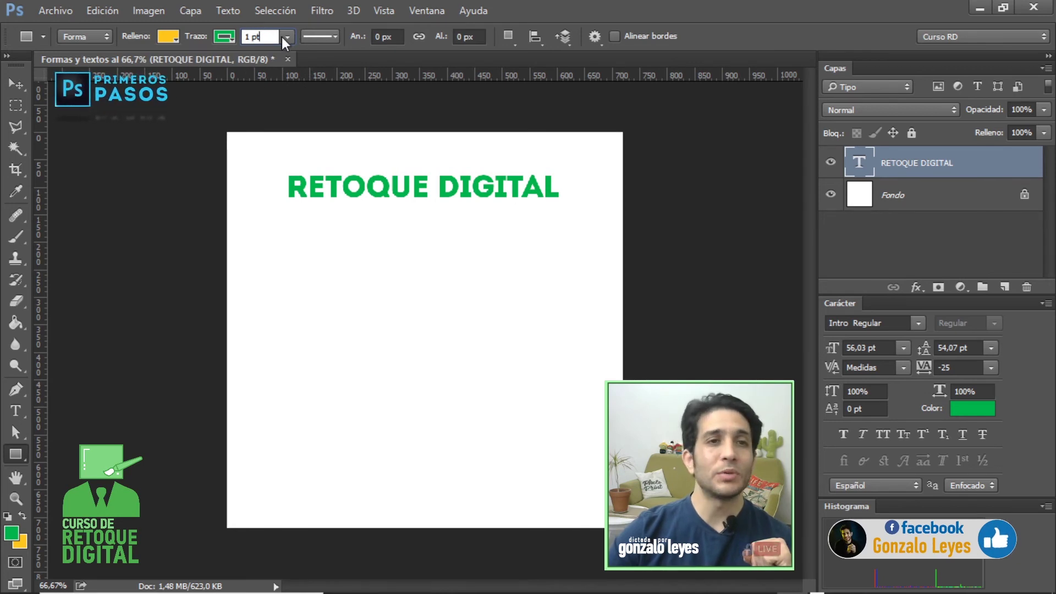
click(285, 38)
drag(285, 56, 296, 56)
click(289, 37)
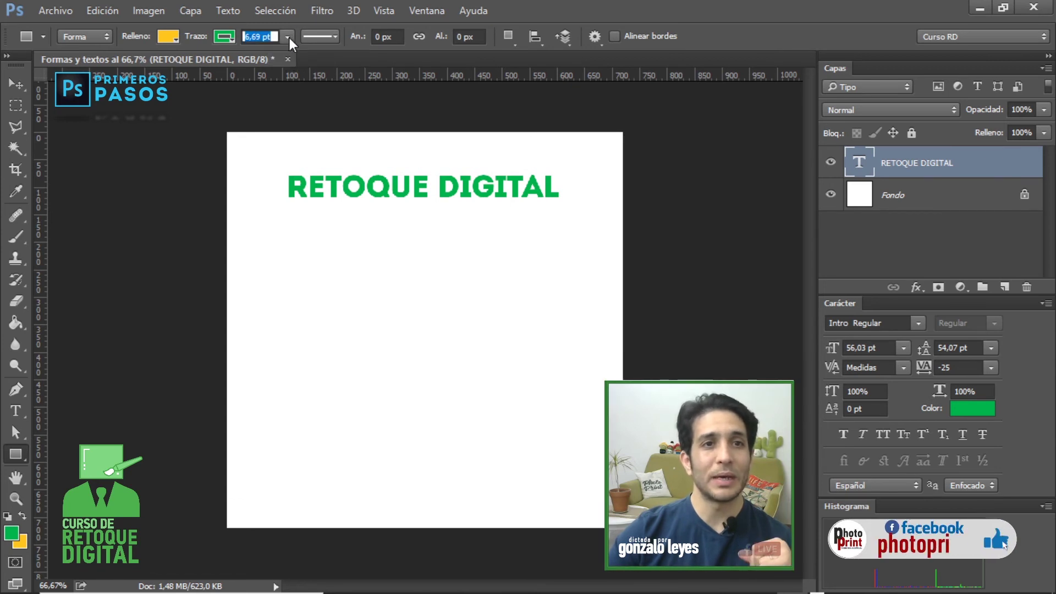
Step: Draw a rectangle about 541 by 70 px just below the "RETOQUE DIGITAL" text and expand its shape properties
drag(289, 224, 585, 260)
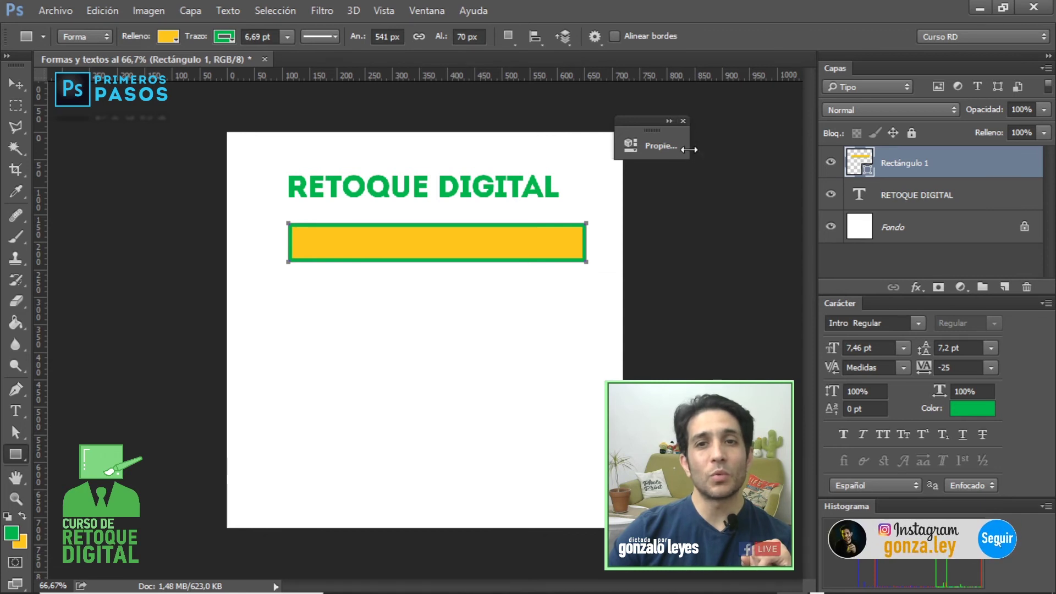
click(670, 121)
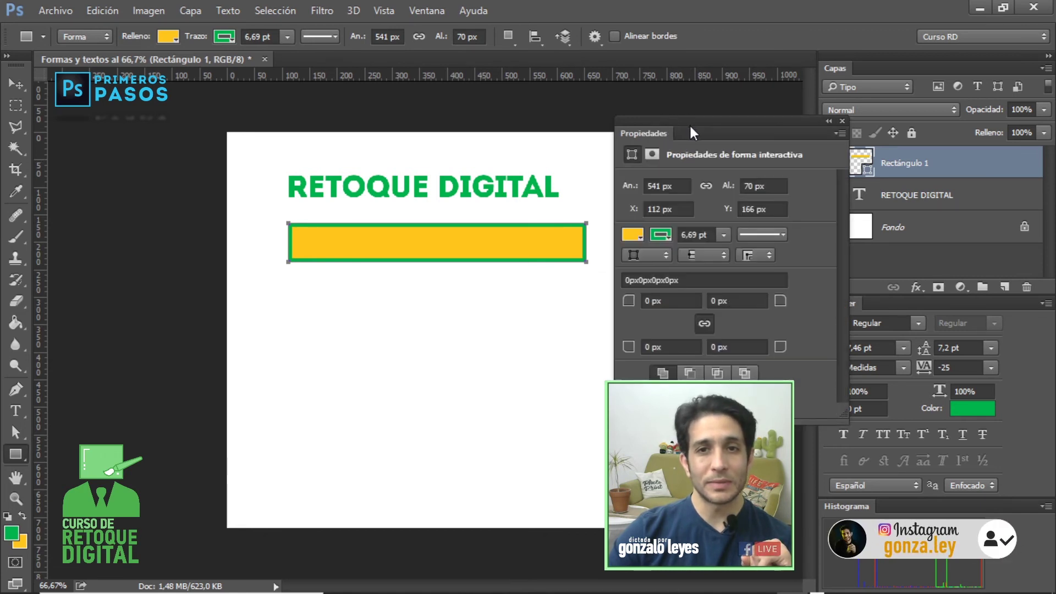
drag(686, 126, 681, 102)
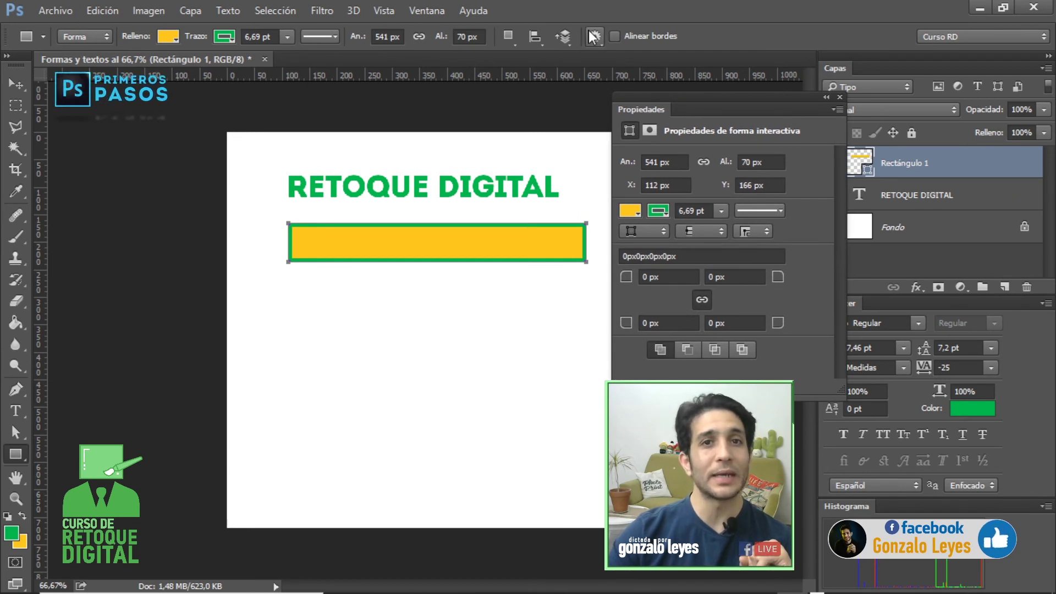
Step: Try green, light green and black fills on the rectangle and return it to orange-yellow
click(639, 213)
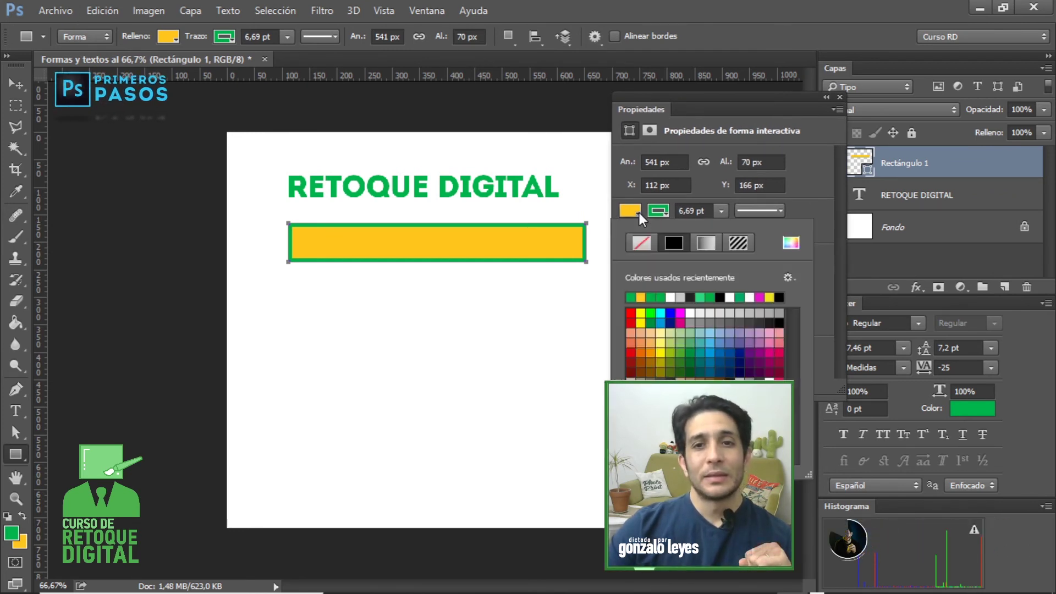
click(634, 297)
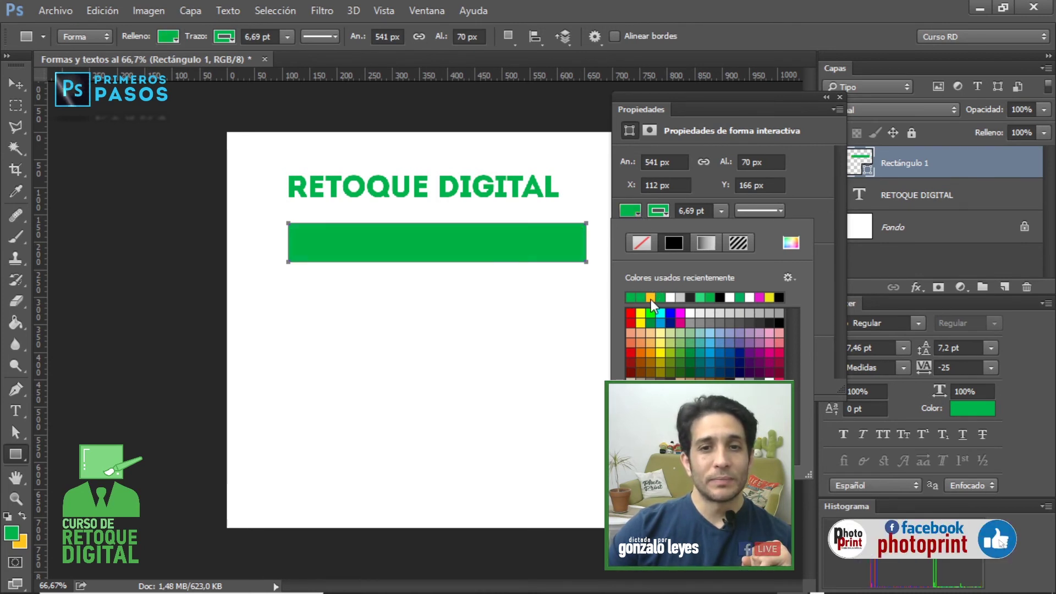
click(696, 297)
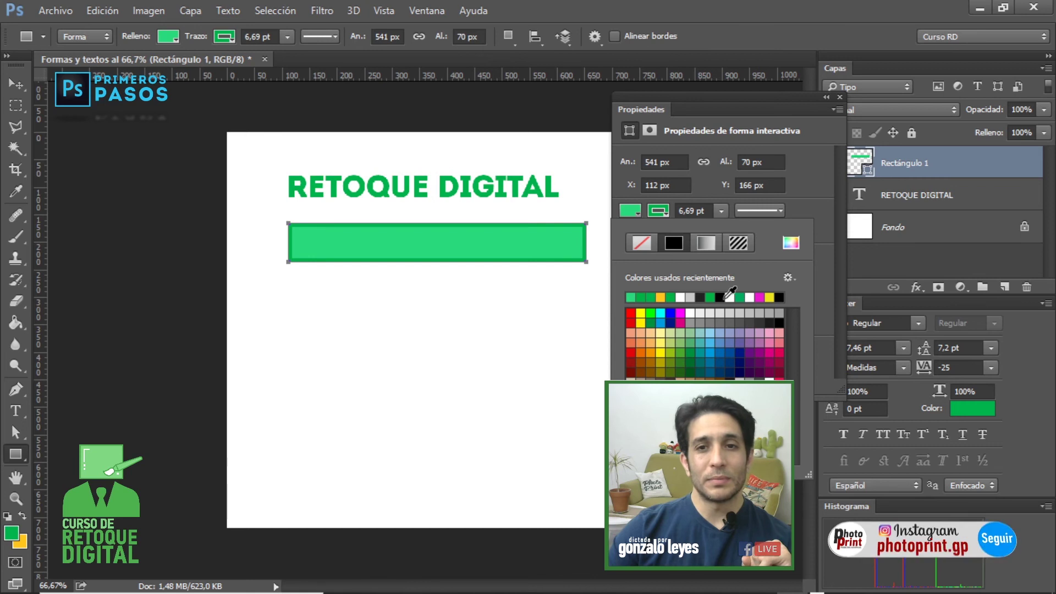
click(718, 297)
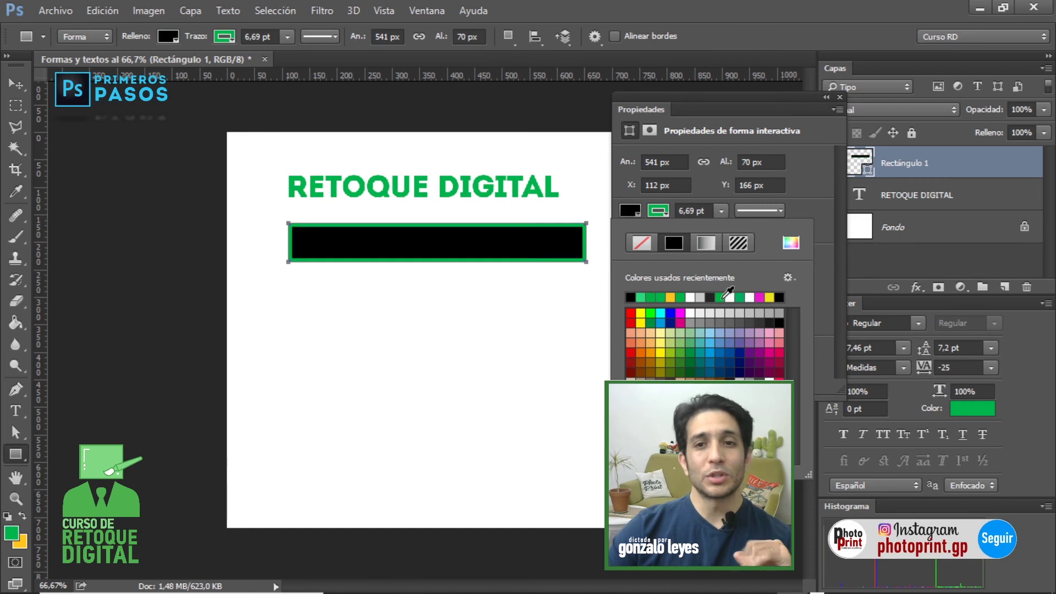
click(641, 297)
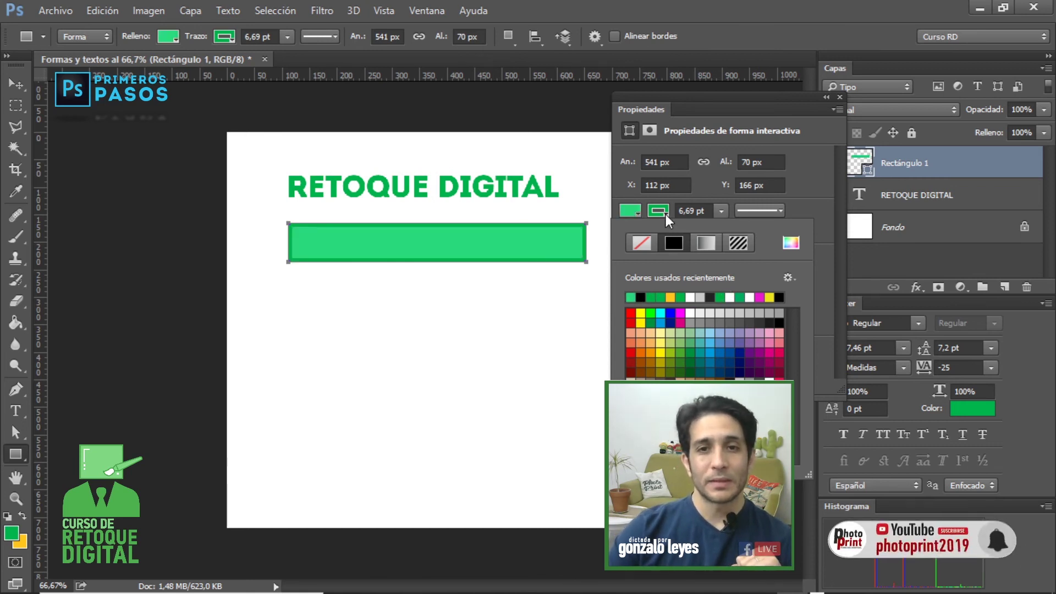
click(670, 297)
Step: Set the rectangle's stroke to light grey with a width of 6,11 pt
click(659, 213)
click(661, 213)
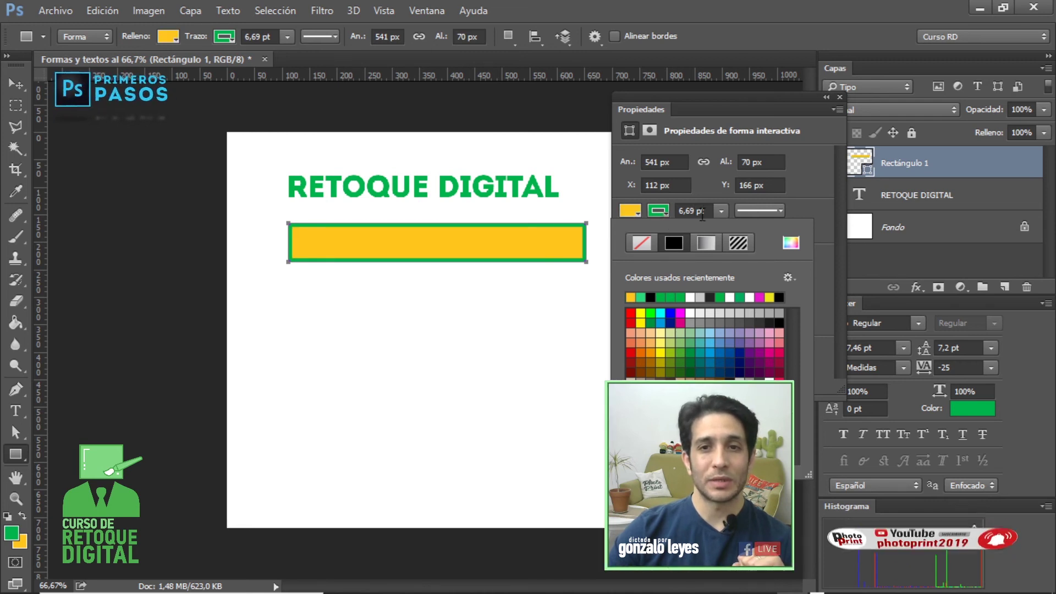
click(700, 297)
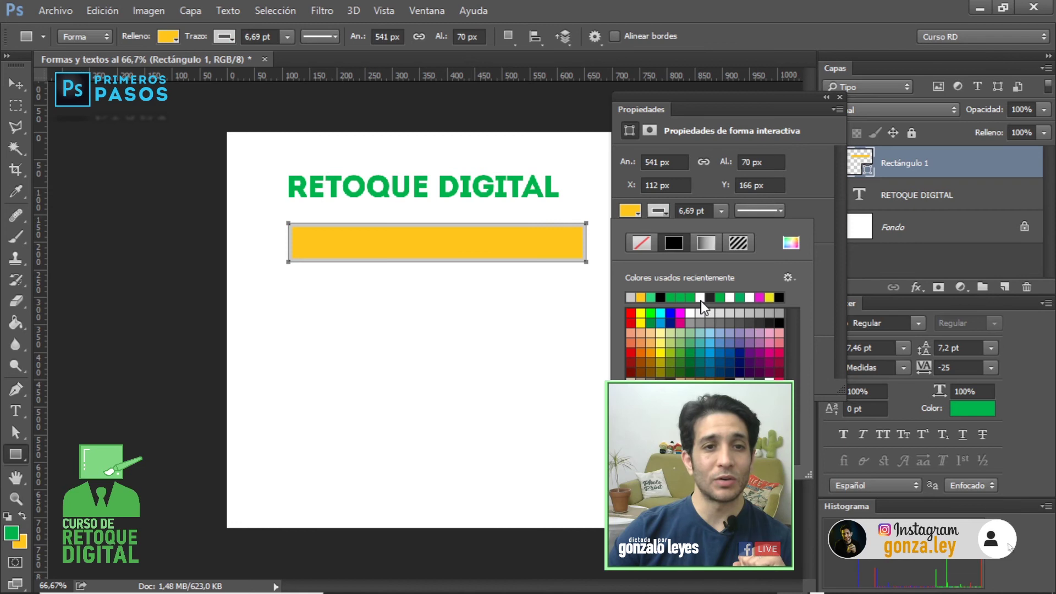
click(717, 212)
mouse_move(722, 230)
mouse_down()
mouse_move(743, 231)
mouse_move(712, 230)
mouse_move(721, 232)
mouse_up()
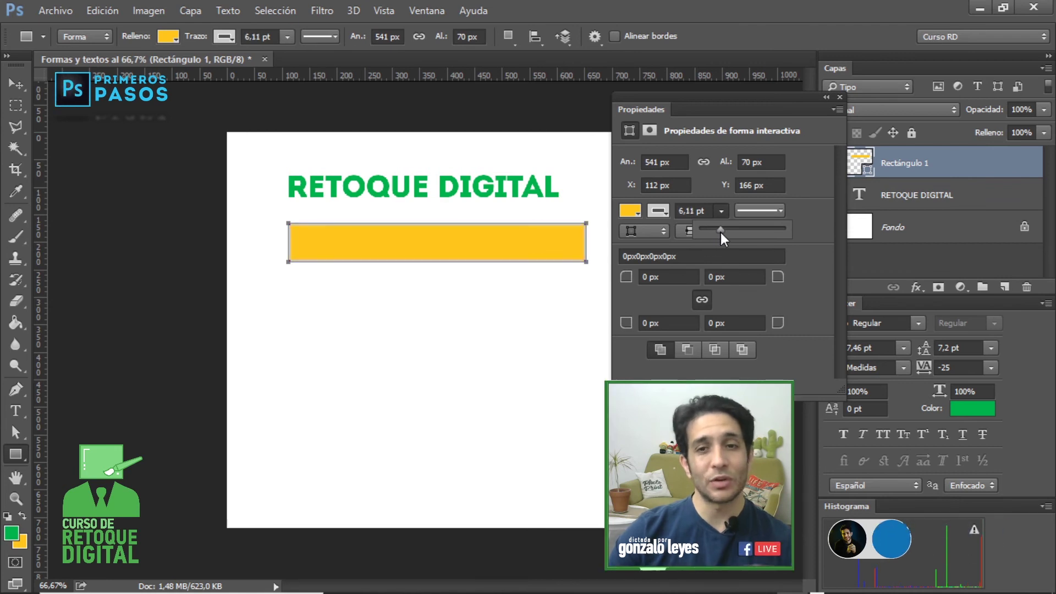
Step: Try a dashed stroke on the rectangle, recolouring it light green and black
click(747, 209)
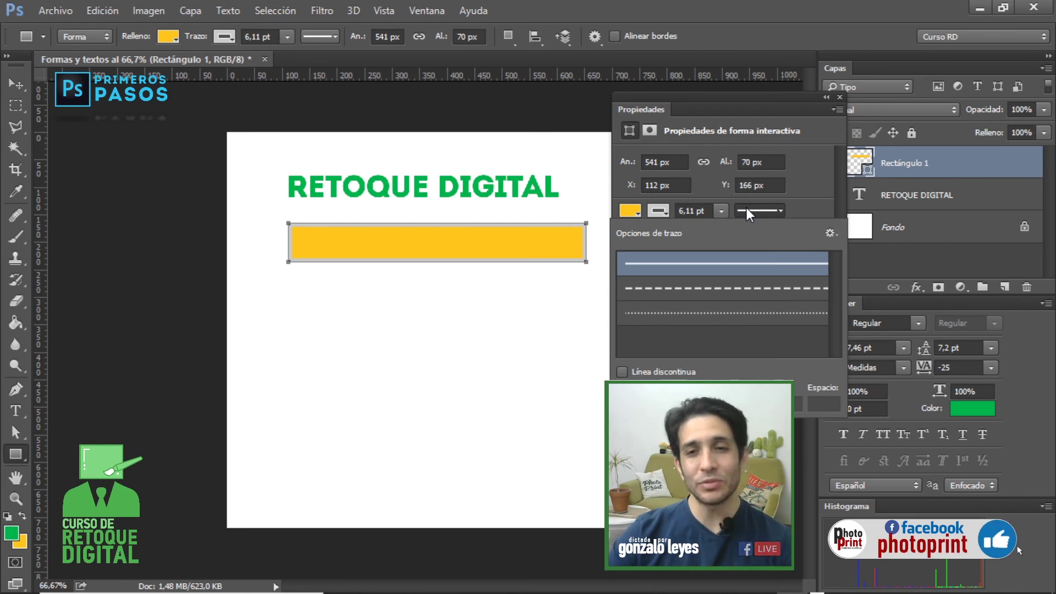
click(711, 296)
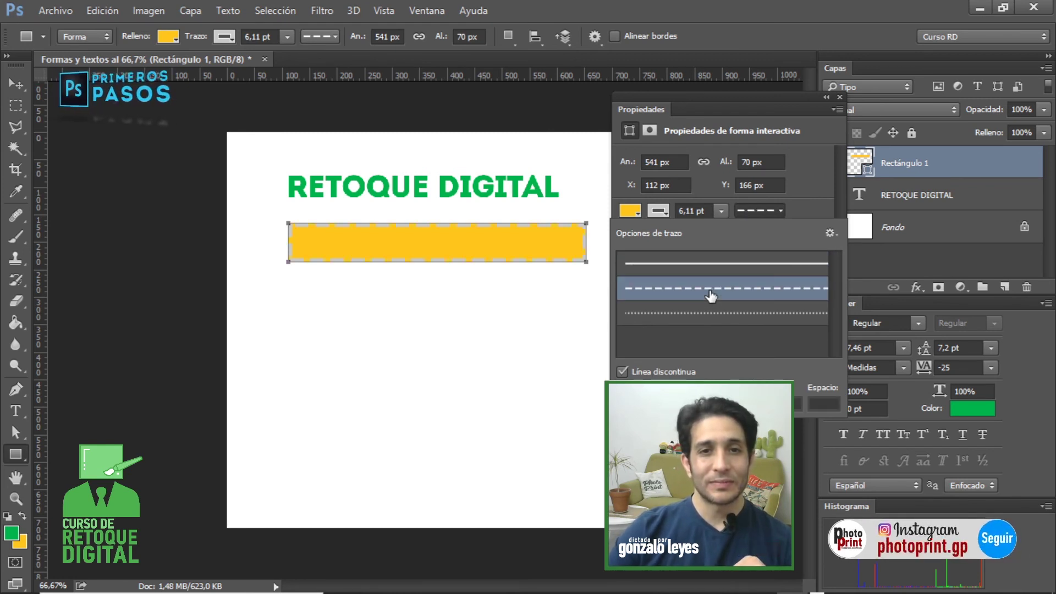
click(665, 212)
click(654, 296)
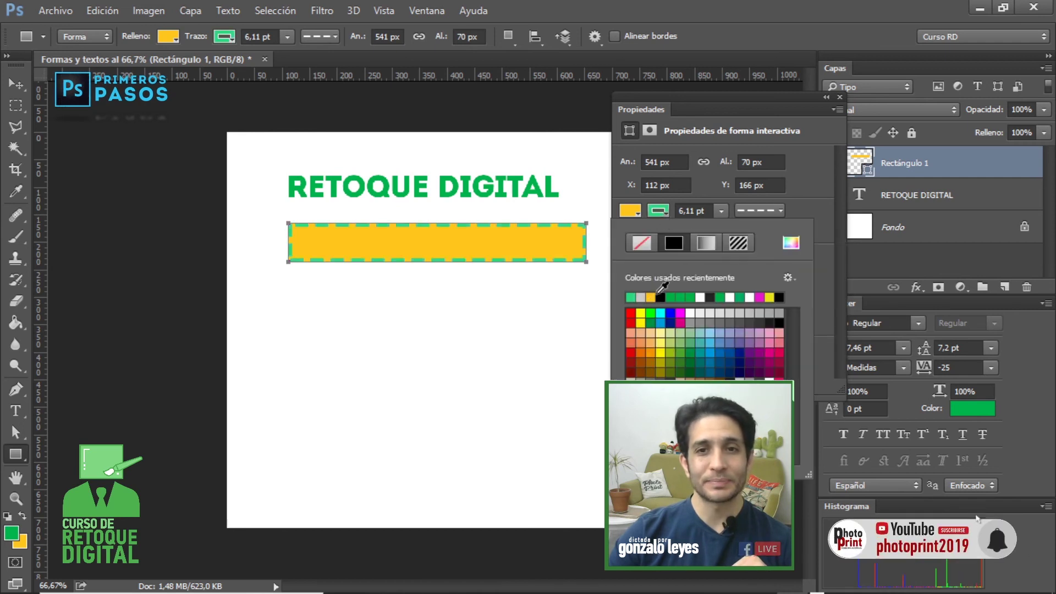
click(660, 297)
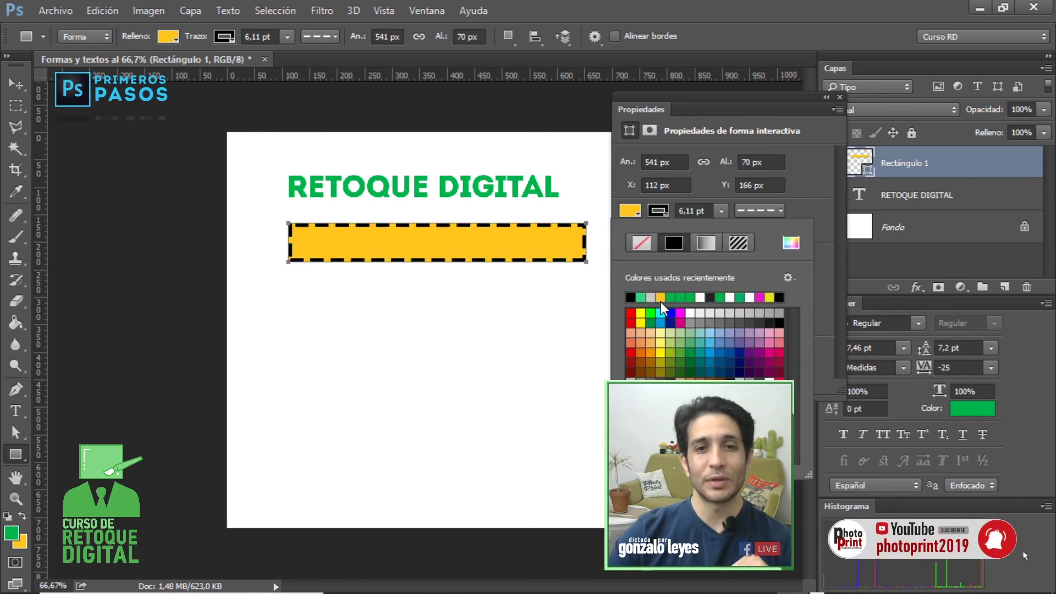
Step: Try the dotted and dashed line styles on the rectangle's stroke and restore the solid line
click(749, 211)
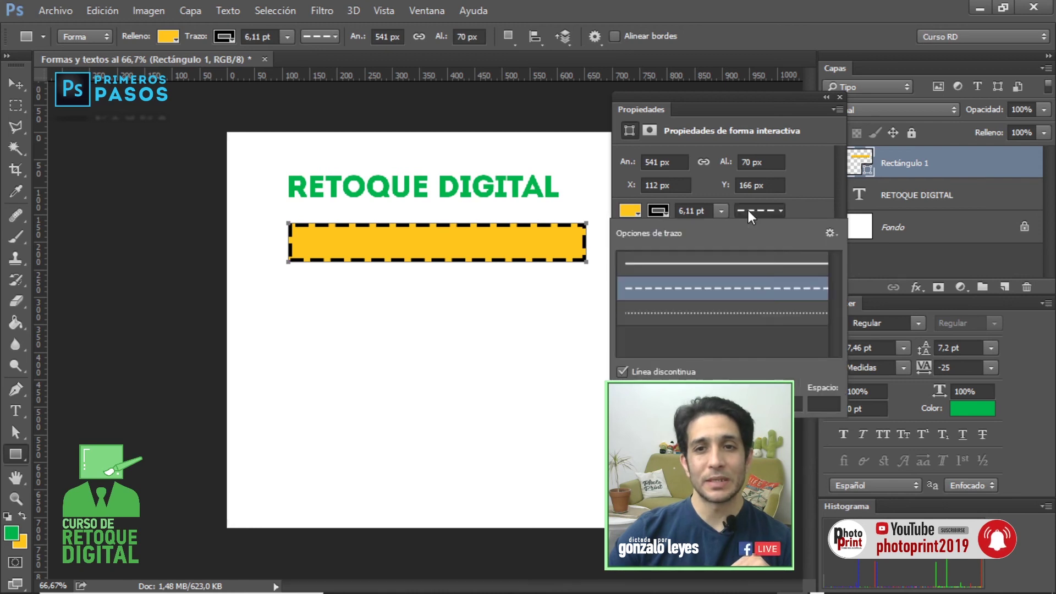
click(715, 314)
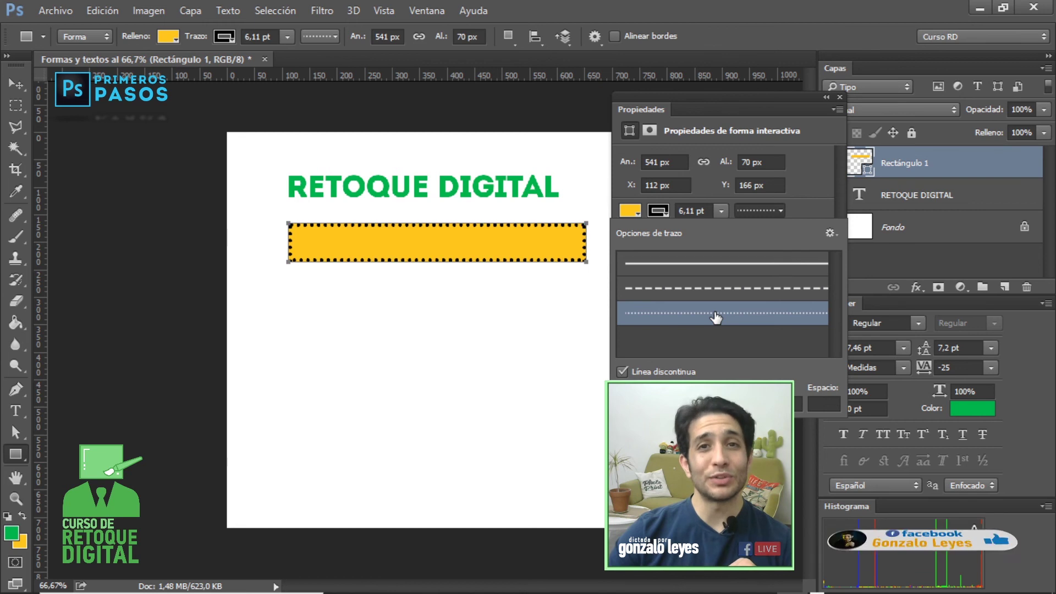
click(717, 288)
click(720, 266)
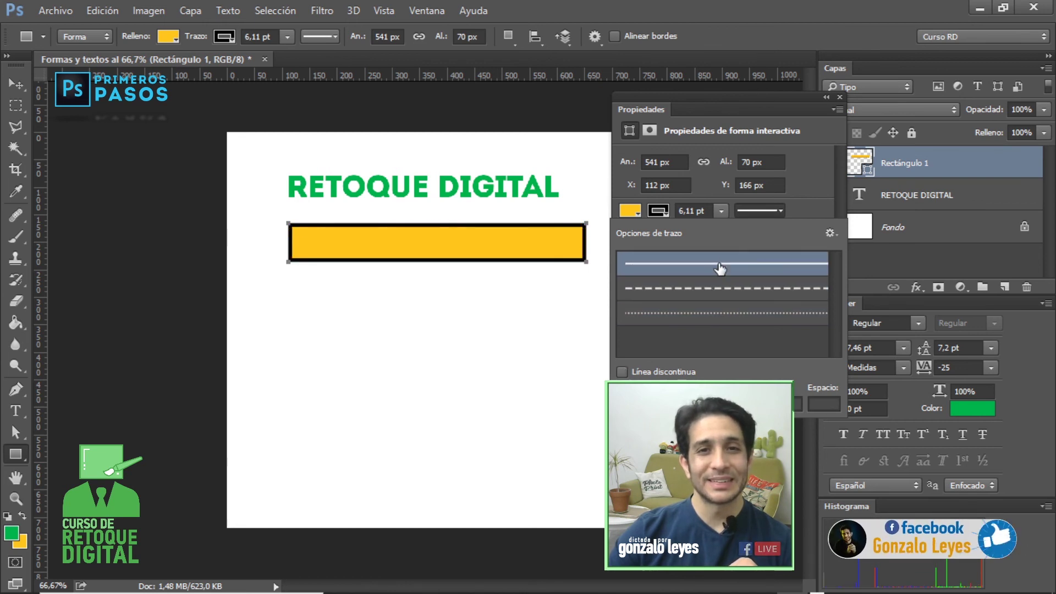
Step: Recolour the rectangle's stroke light green from the recently used colours and close the shape properties
click(660, 213)
click(632, 298)
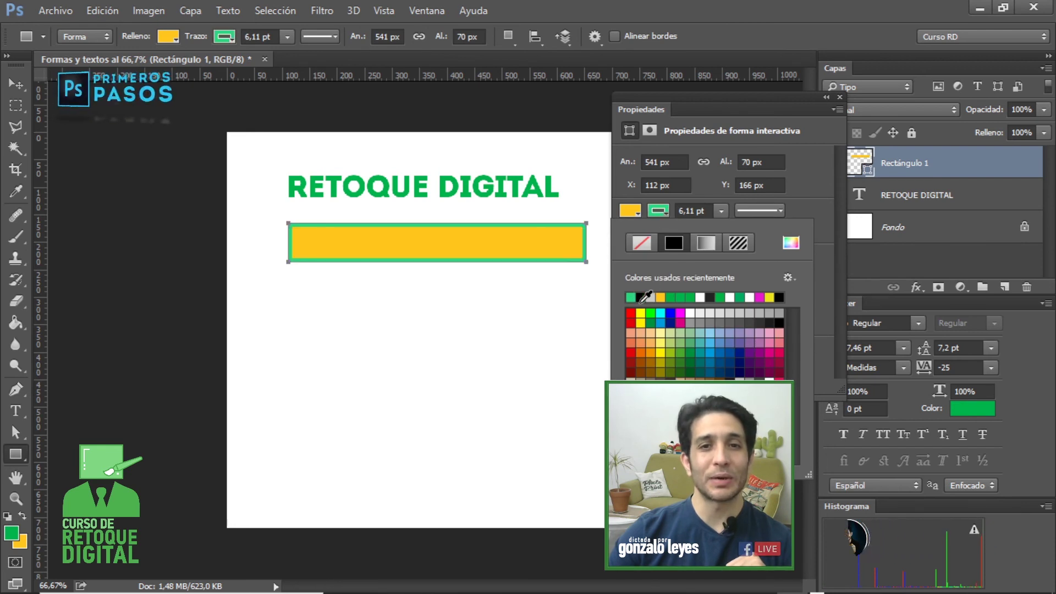
click(840, 97)
click(840, 97)
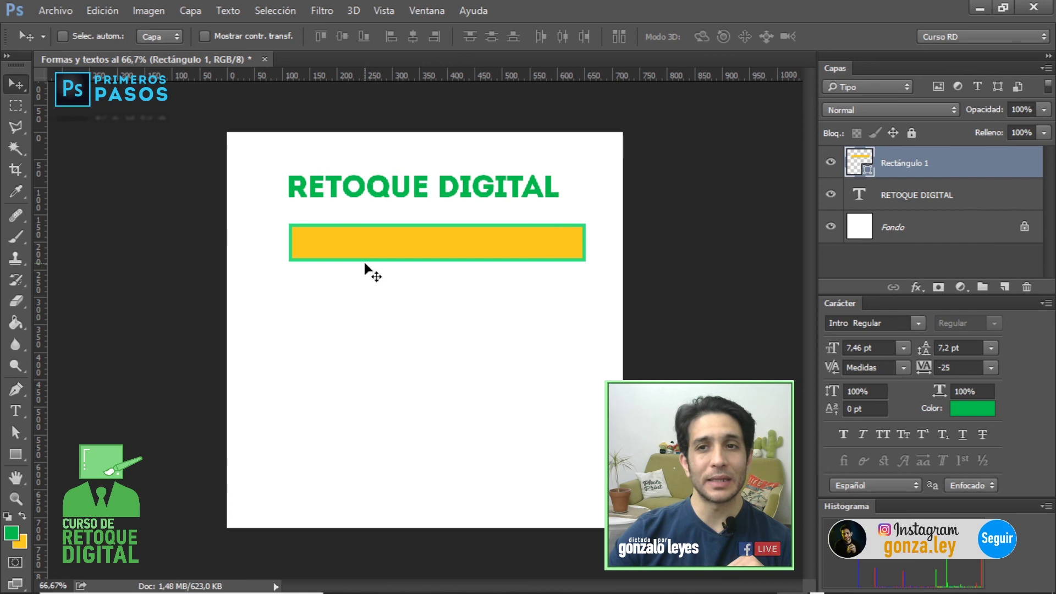
Step: Move the rectangle over the "RETOQUE DIGITAL" text and place its layer beneath the text layer
drag(395, 253, 387, 197)
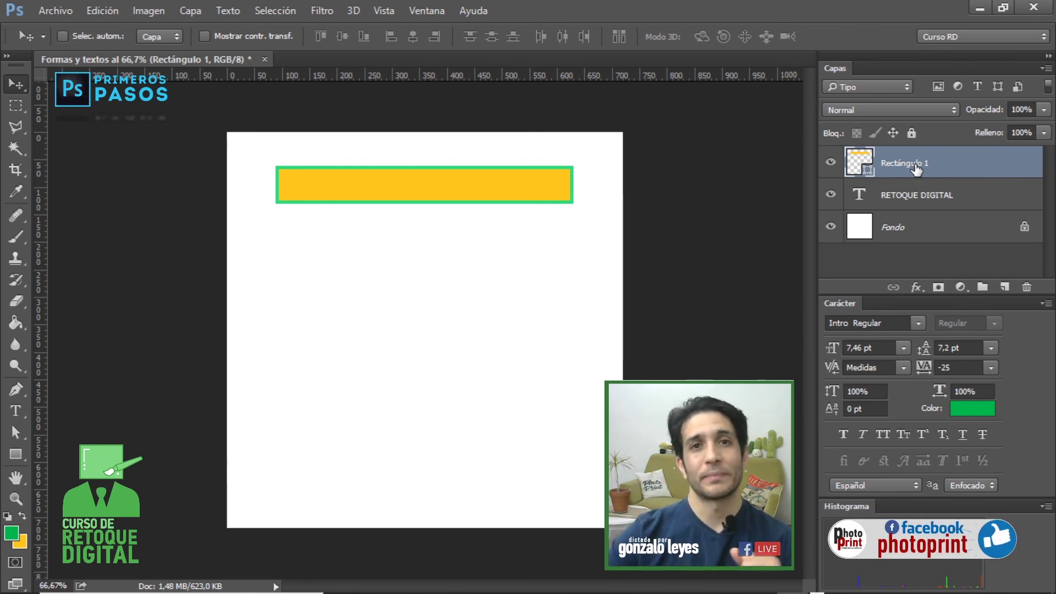
drag(916, 171, 921, 206)
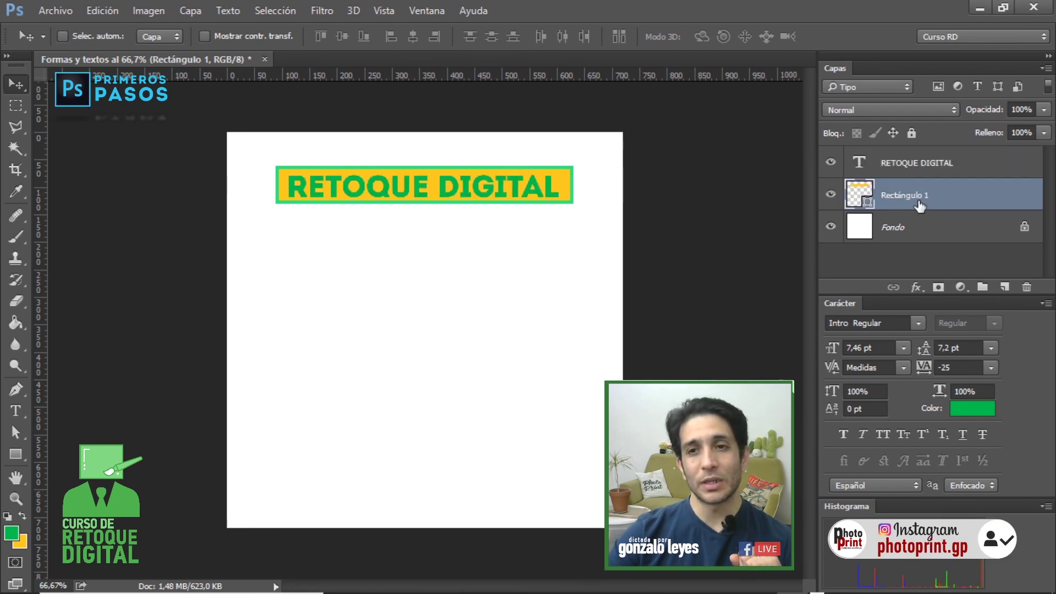
Step: Change the "RETOQUE DIGITAL" text colour to white (ffffff)
click(902, 164)
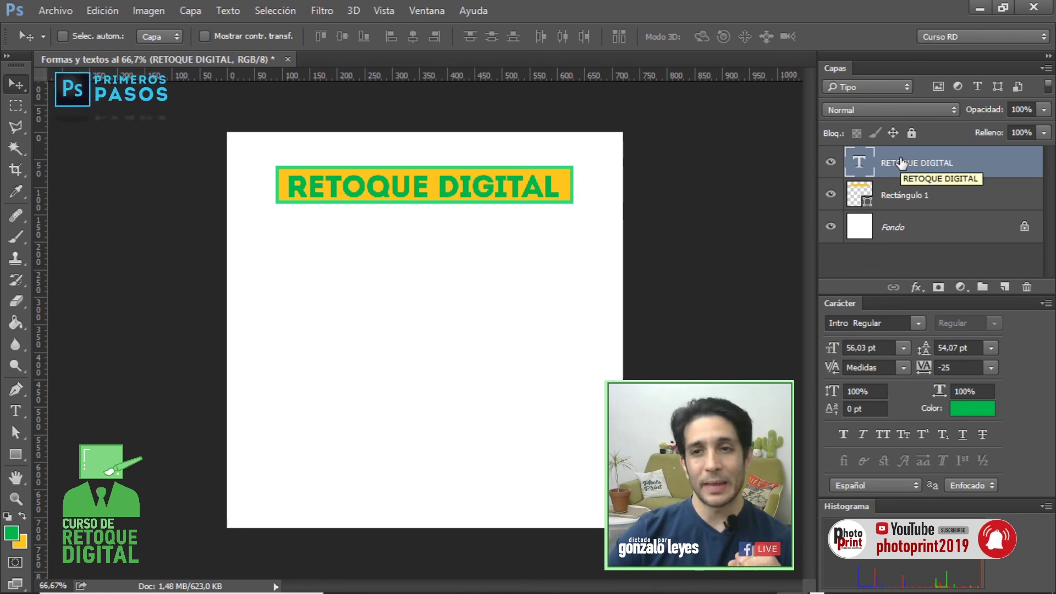
click(969, 410)
drag(83, 258, 5, 215)
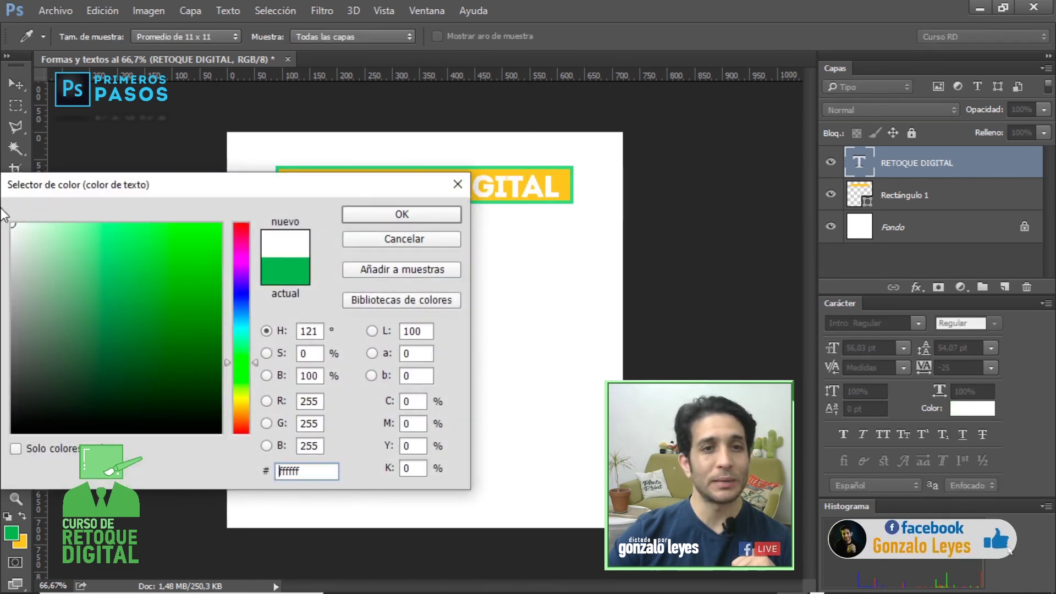
click(347, 214)
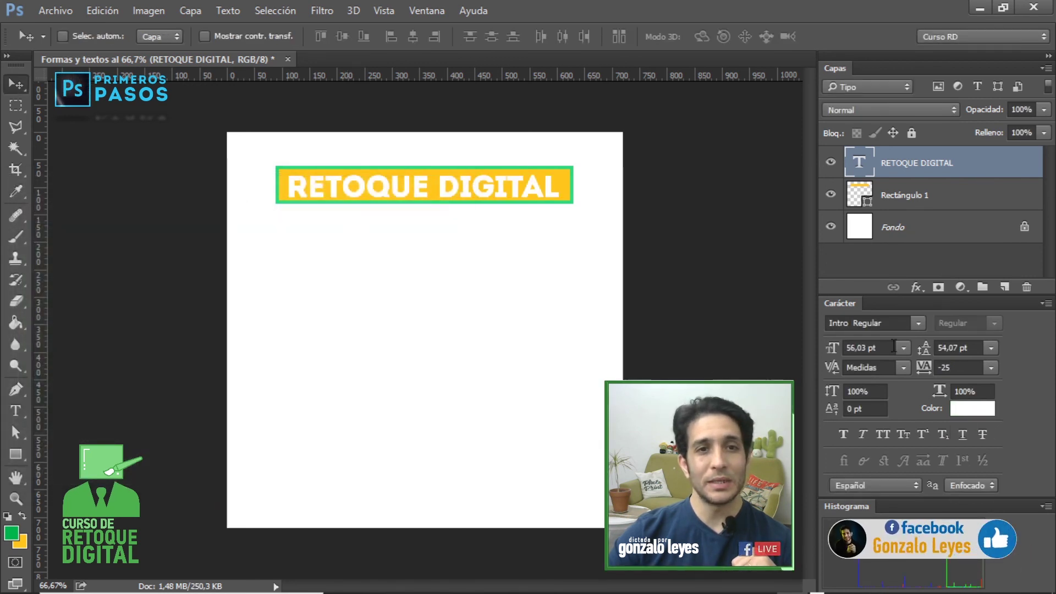